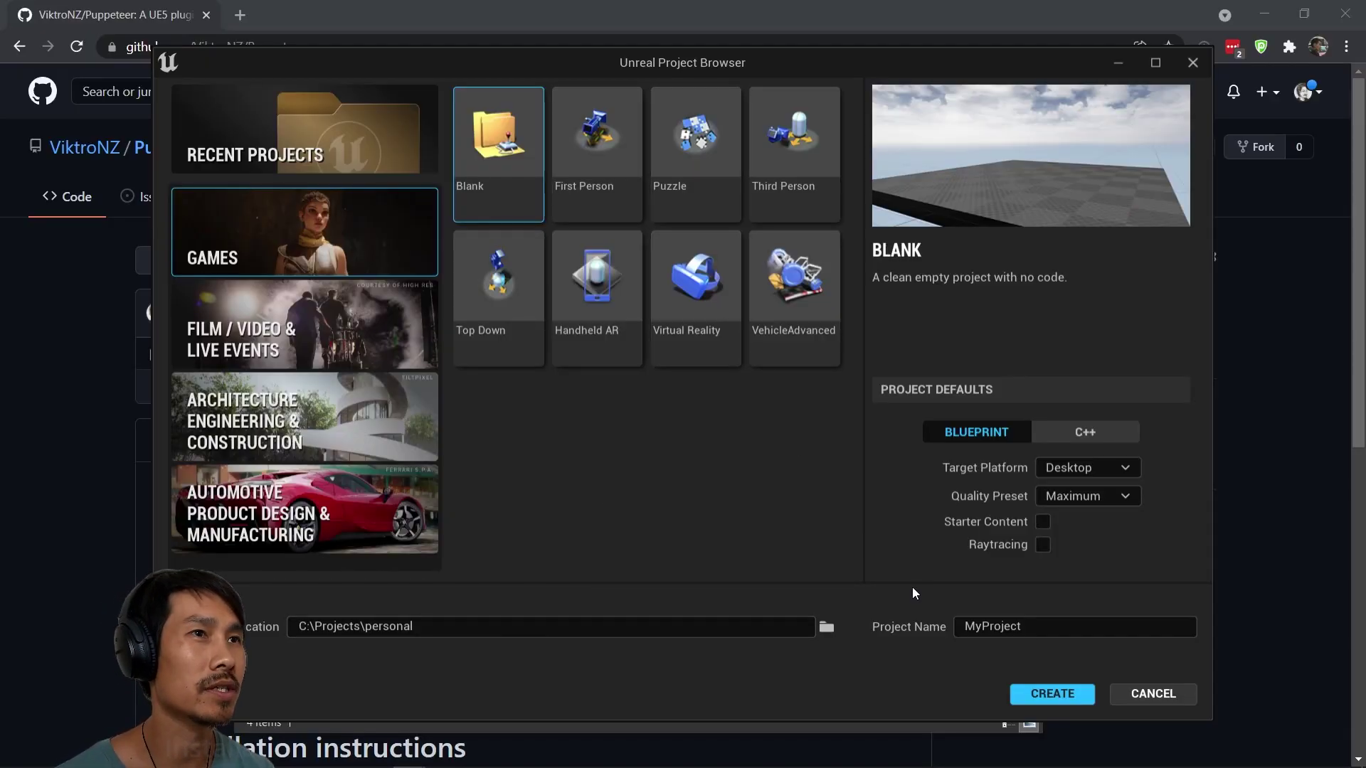
Step: Name the new blank project TestProject and create it
double_click(1010, 626)
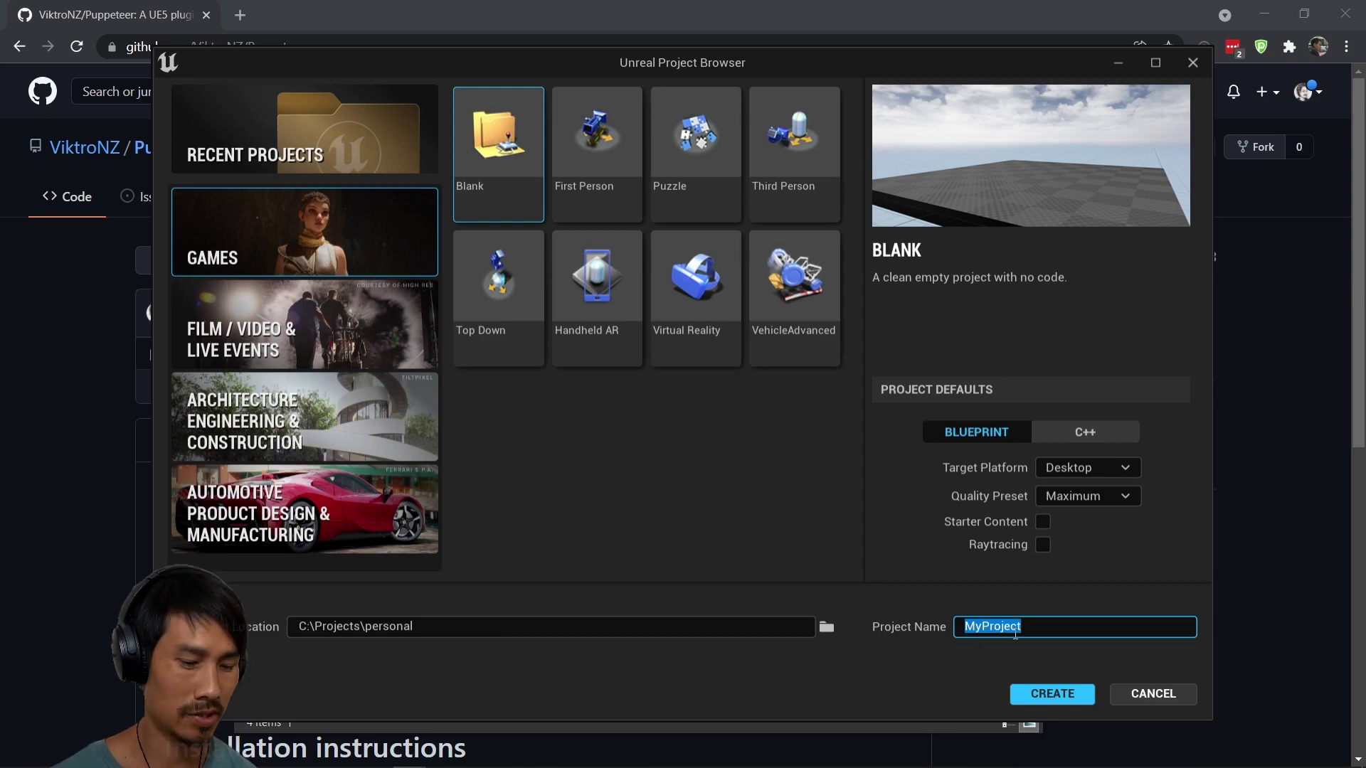
type("TestProject")
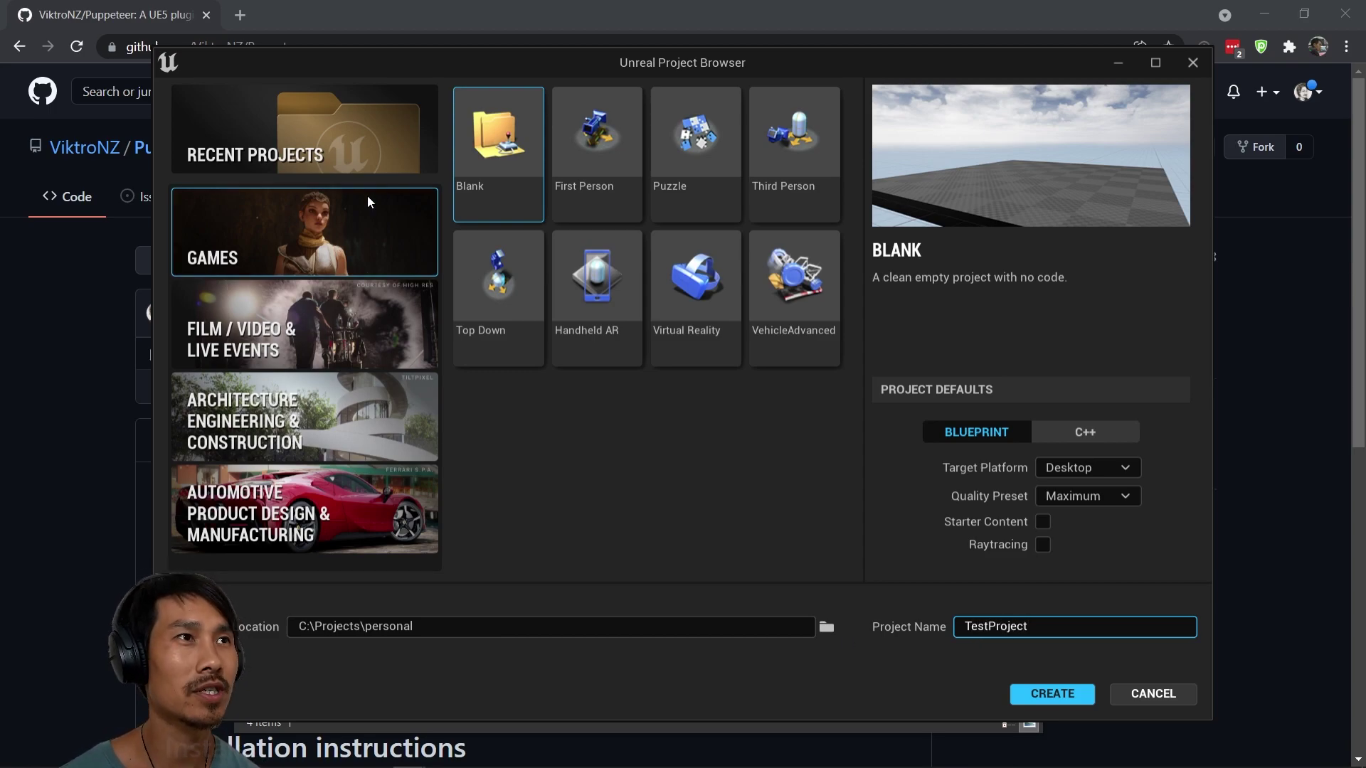
left_click(490, 151)
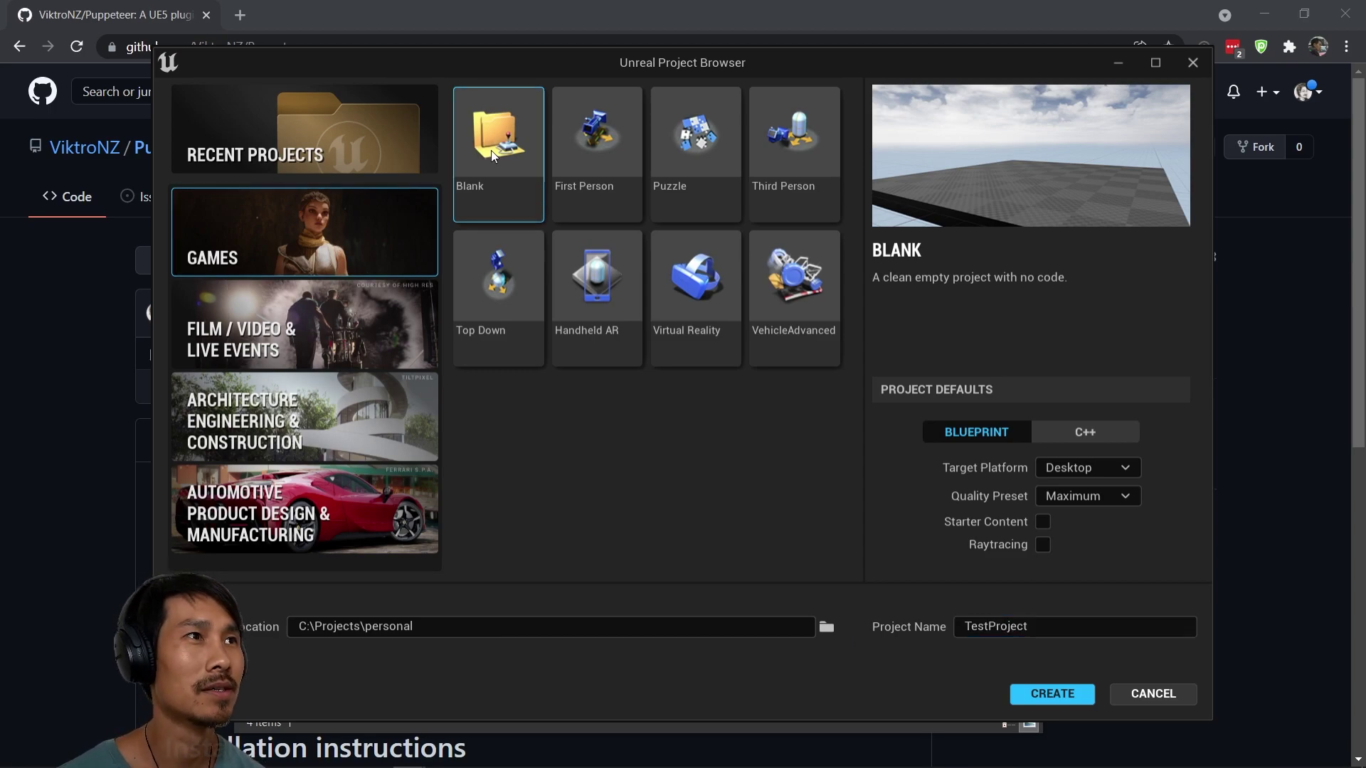
left_click(1052, 693)
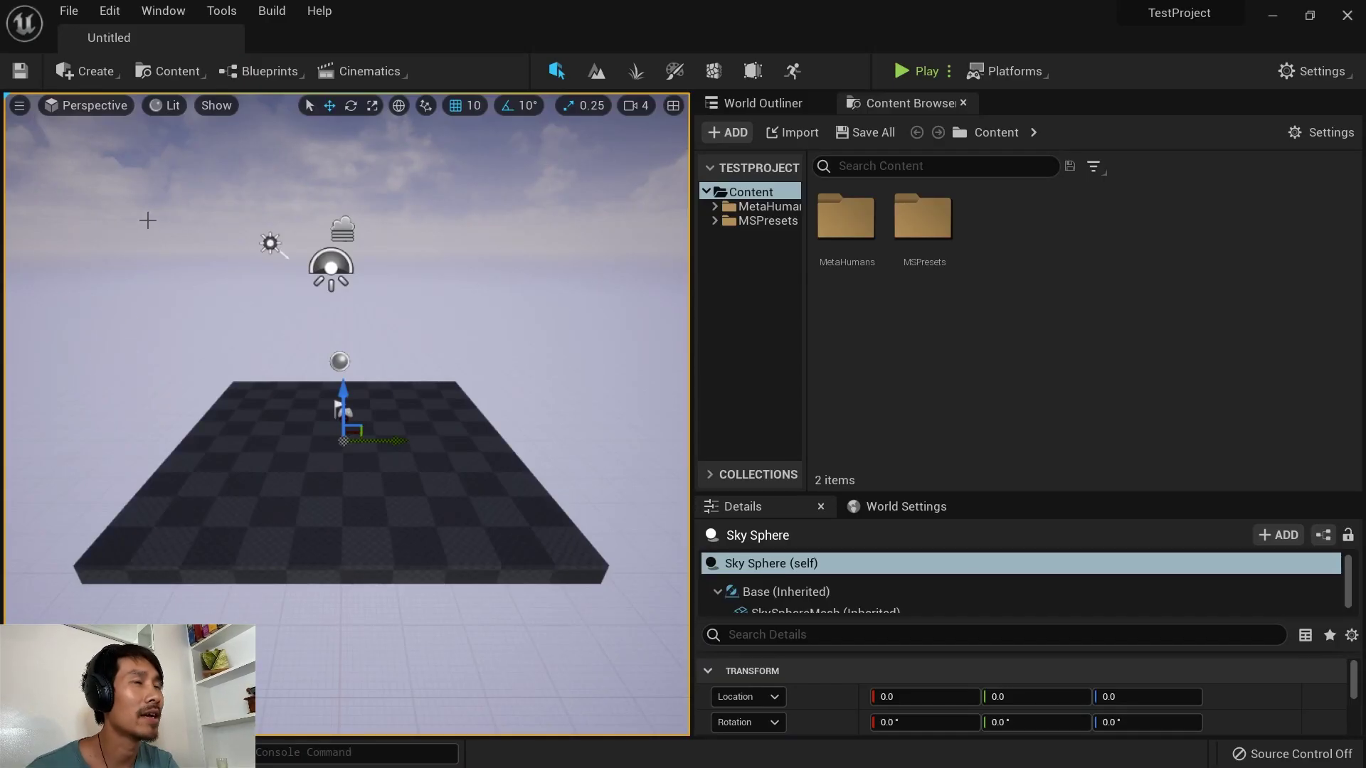
Step: Open the Content dropdown in the level editor toolbar
left_click(175, 75)
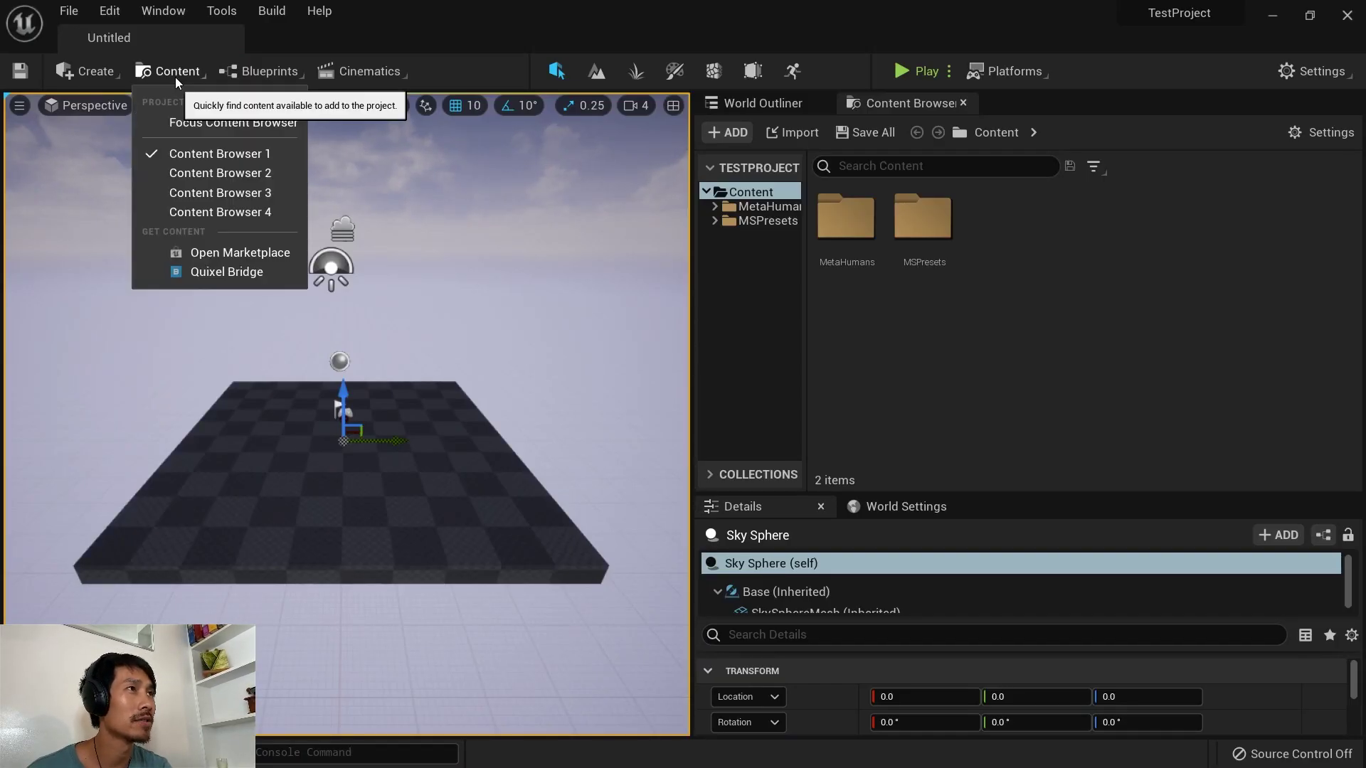
Step: Open Quixel Bridge, sign in, and select the Danny MetaHuman from MetaHumans
left_click(244, 274)
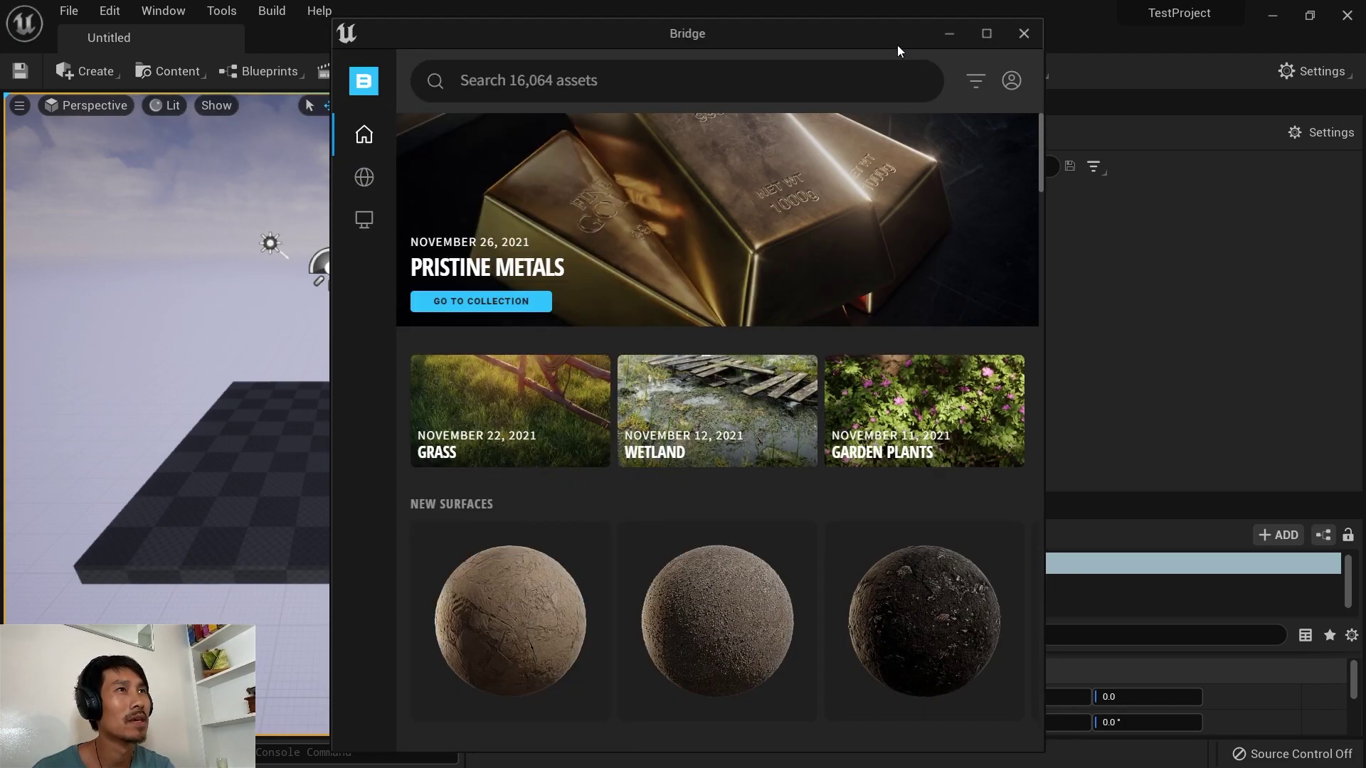
left_click(1011, 80)
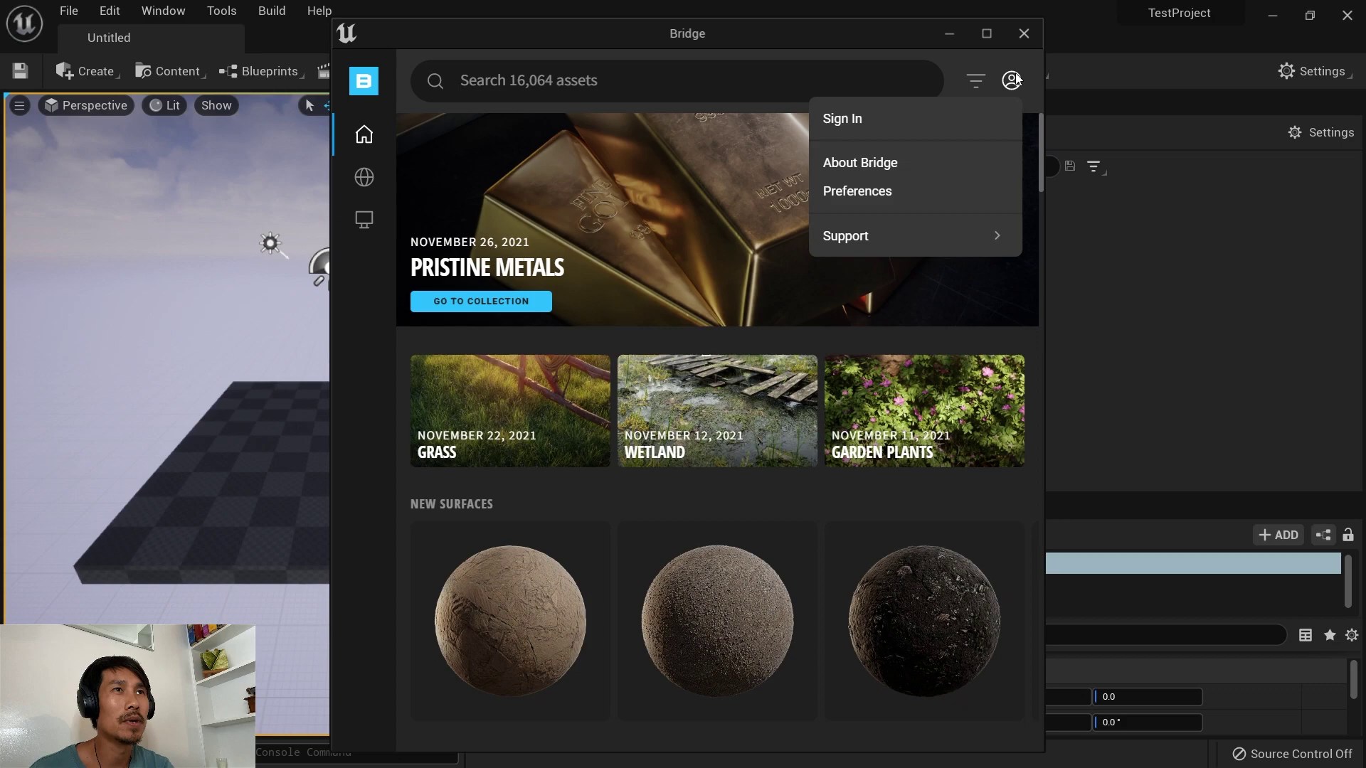
left_click(854, 119)
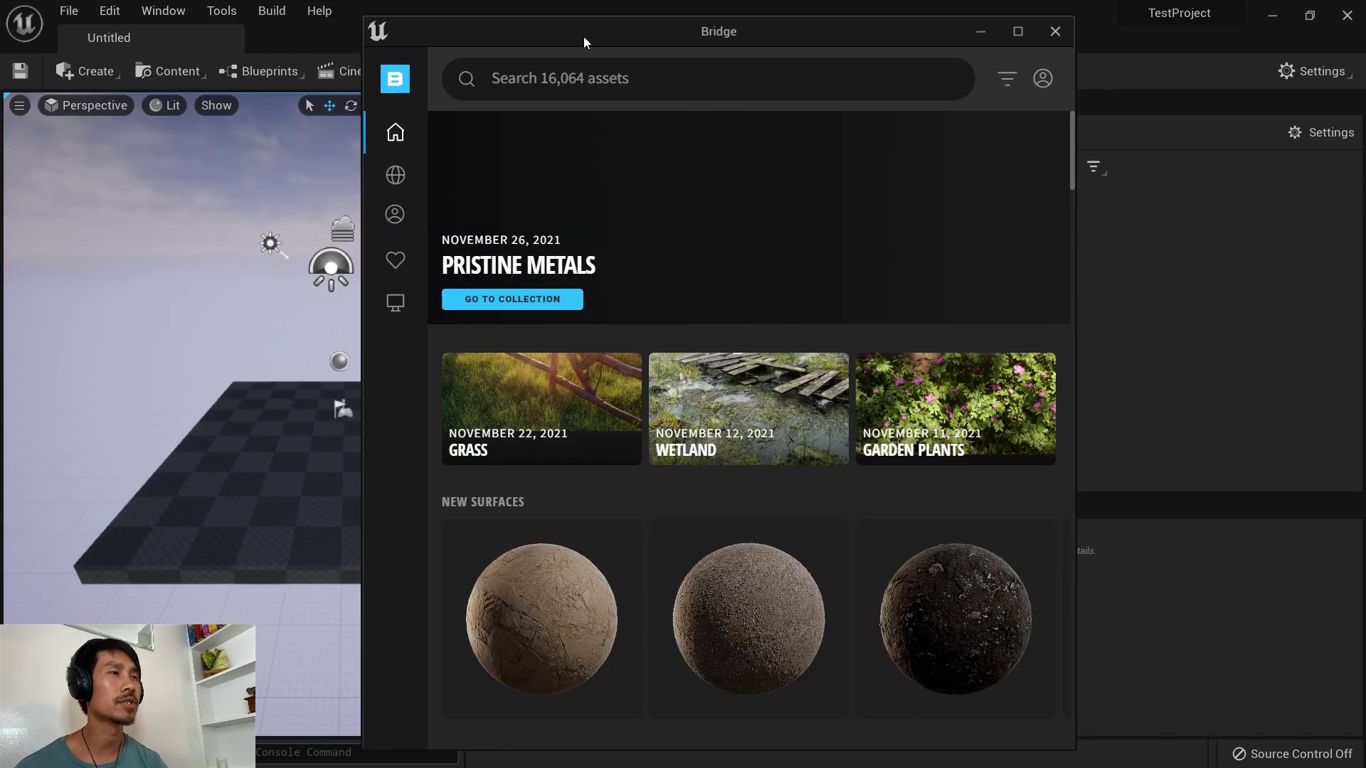
left_click(397, 226)
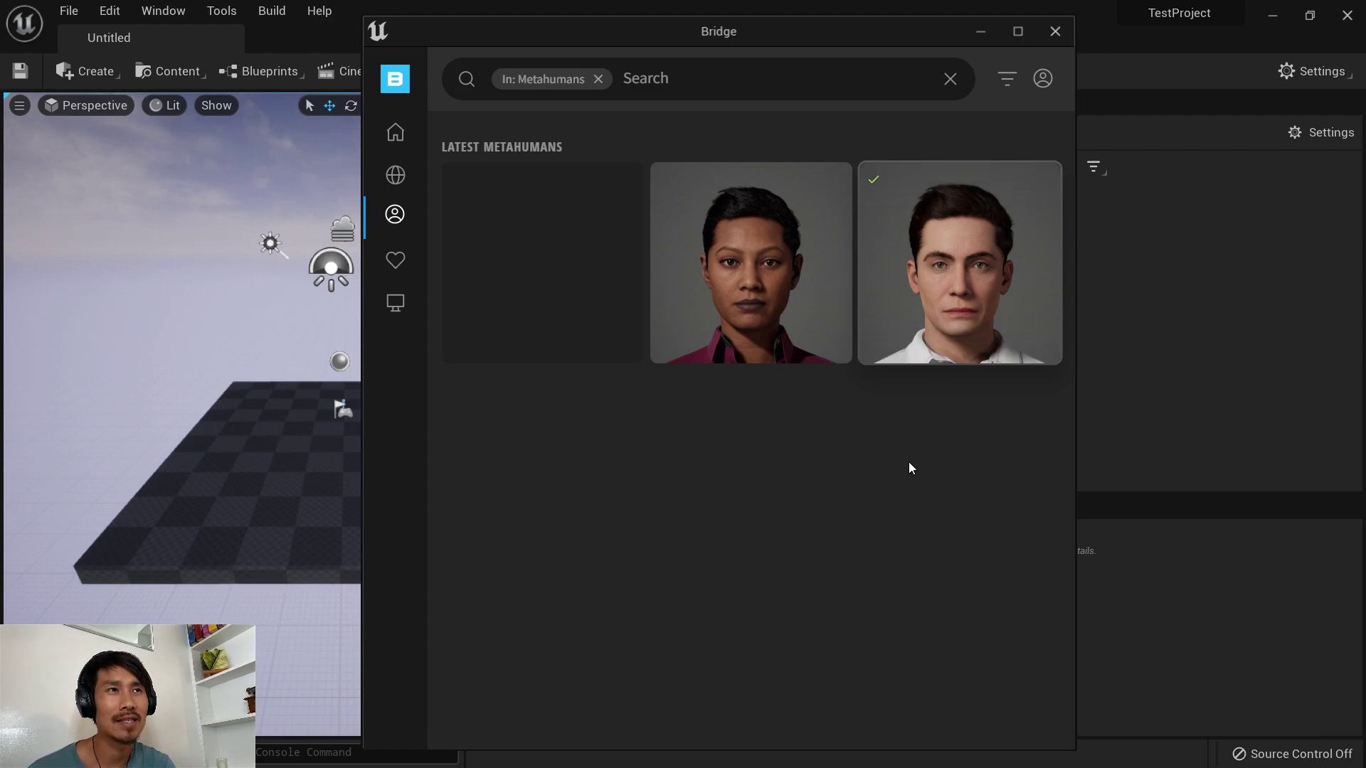
left_click(949, 280)
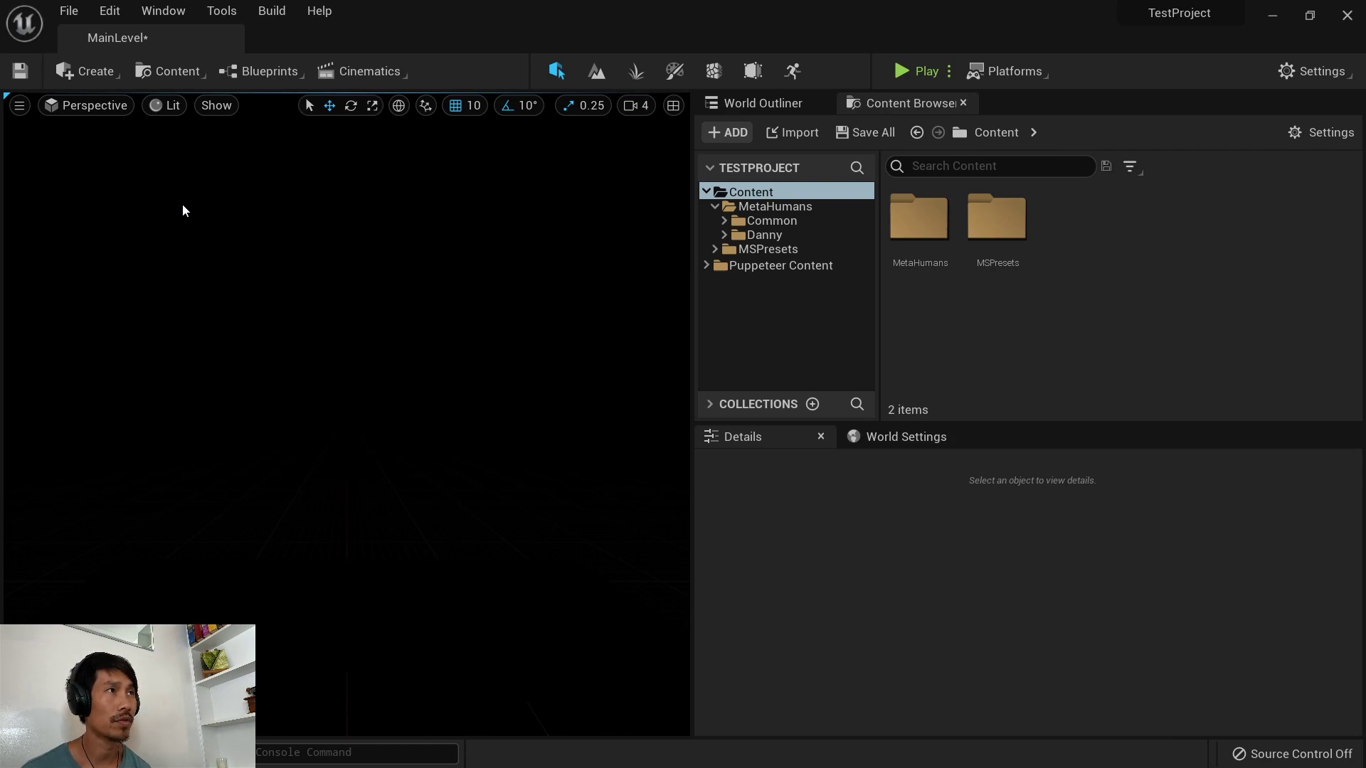
Step: Enable the Apple ARKit Face Support plugin, then restart, saving BP_Danny and MainLevel
left_click(110, 11)
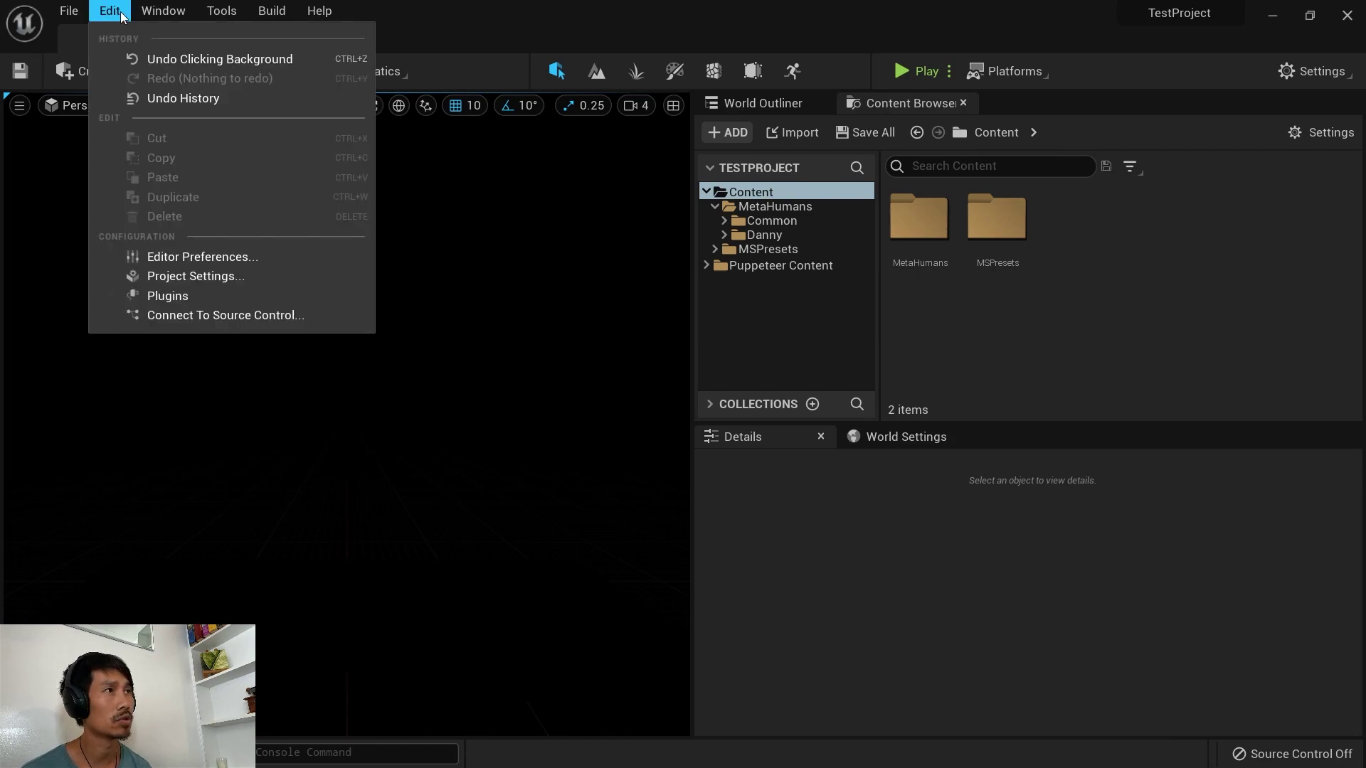
left_click(199, 297)
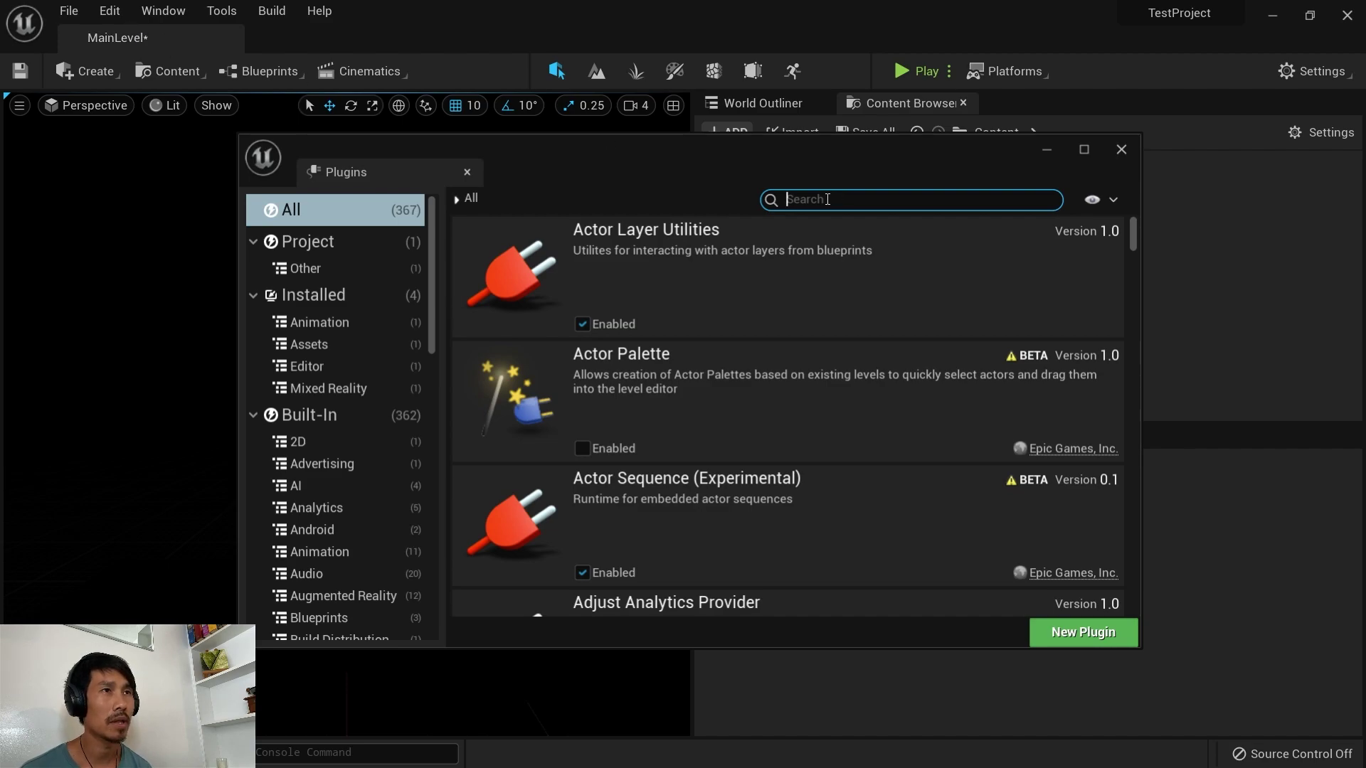
type("live link")
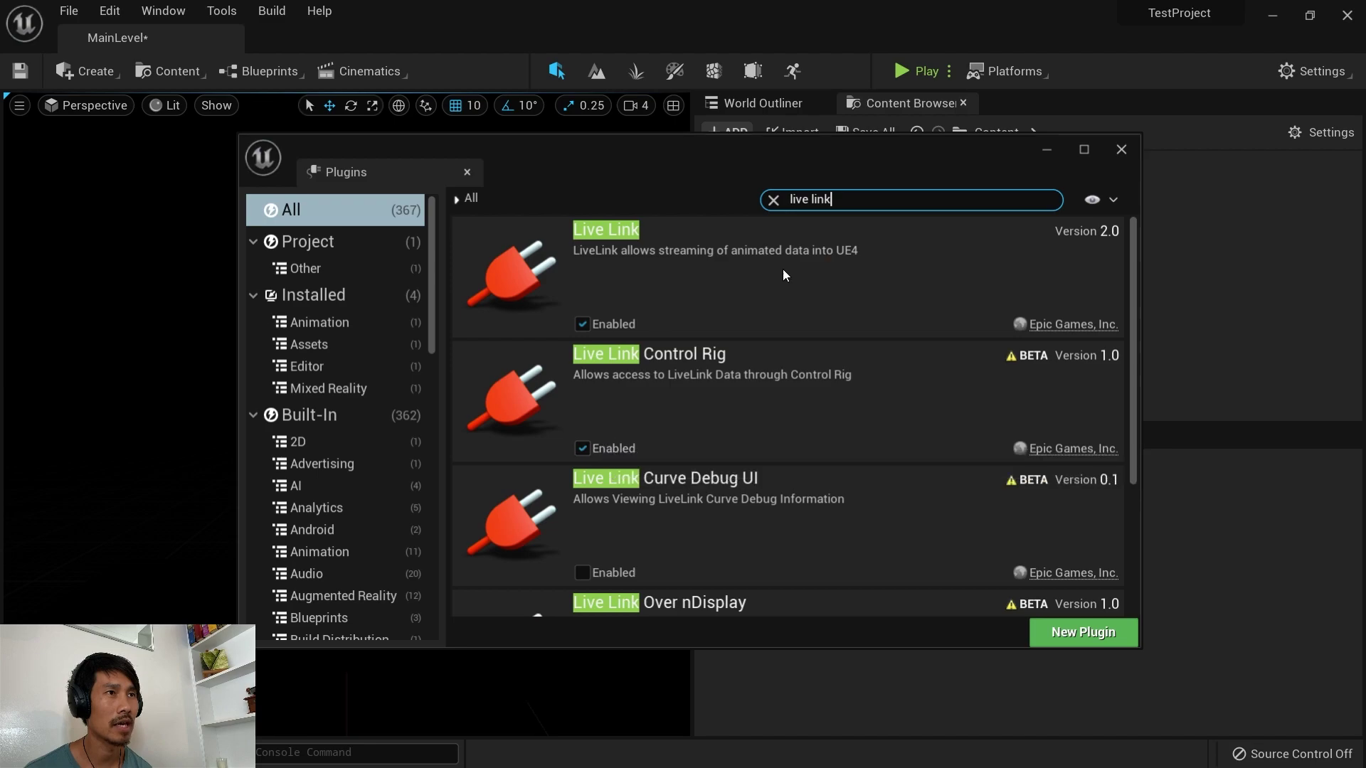
double_click(861, 202)
key("ctrl+a")
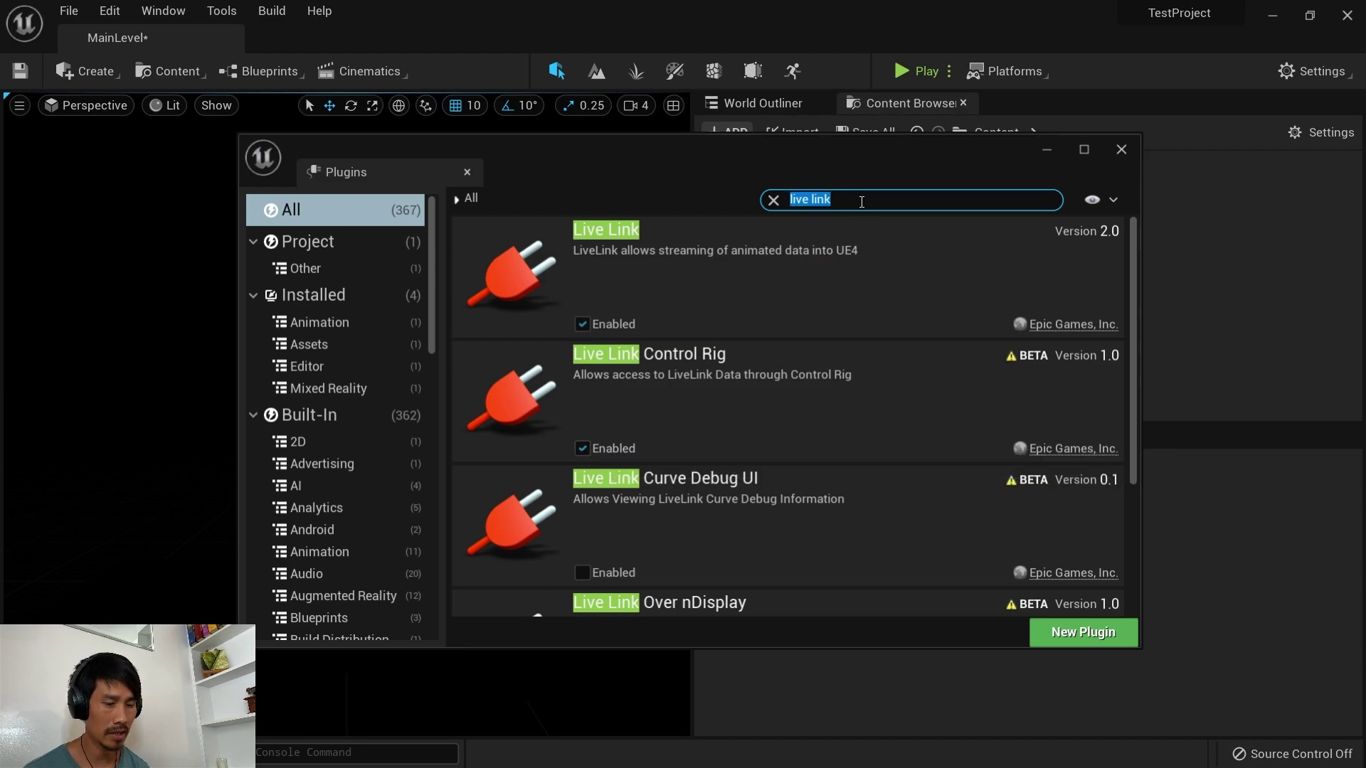
type("arkit")
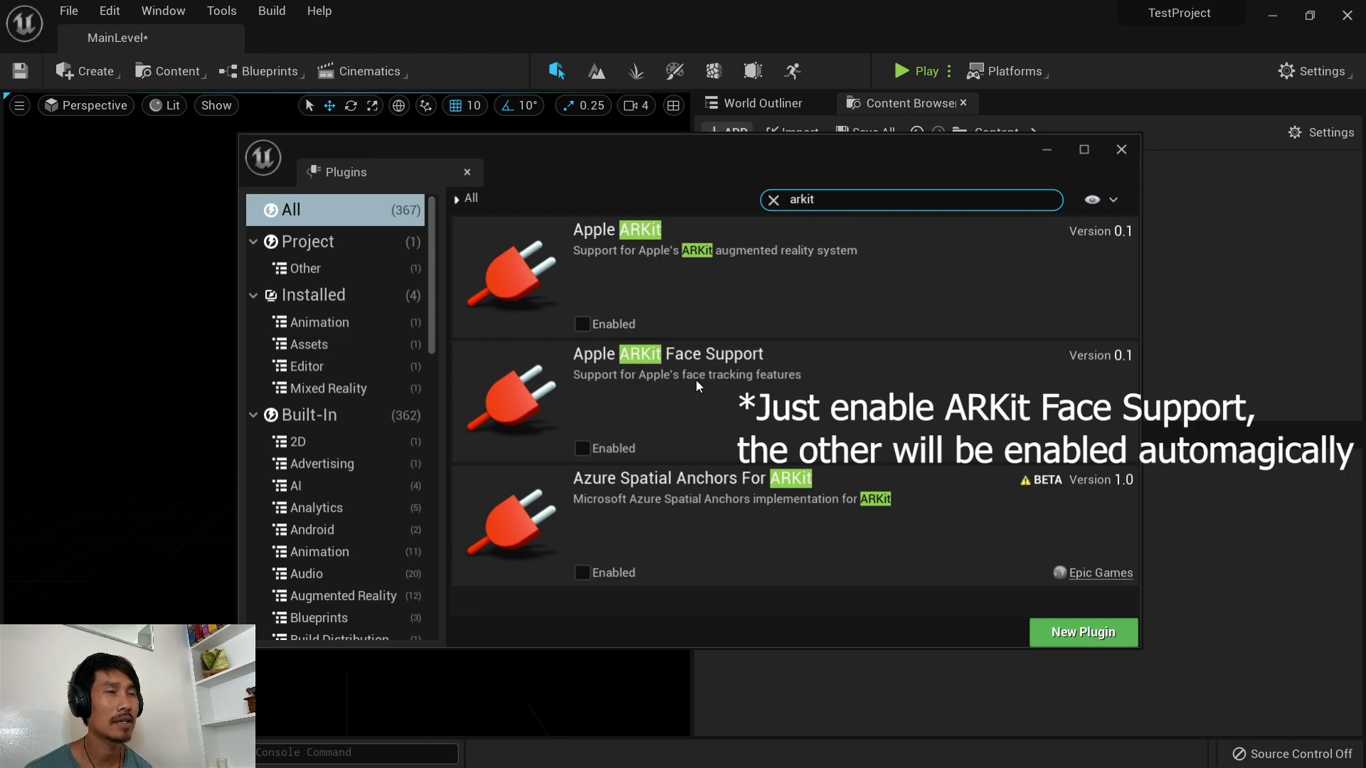
left_click(583, 448)
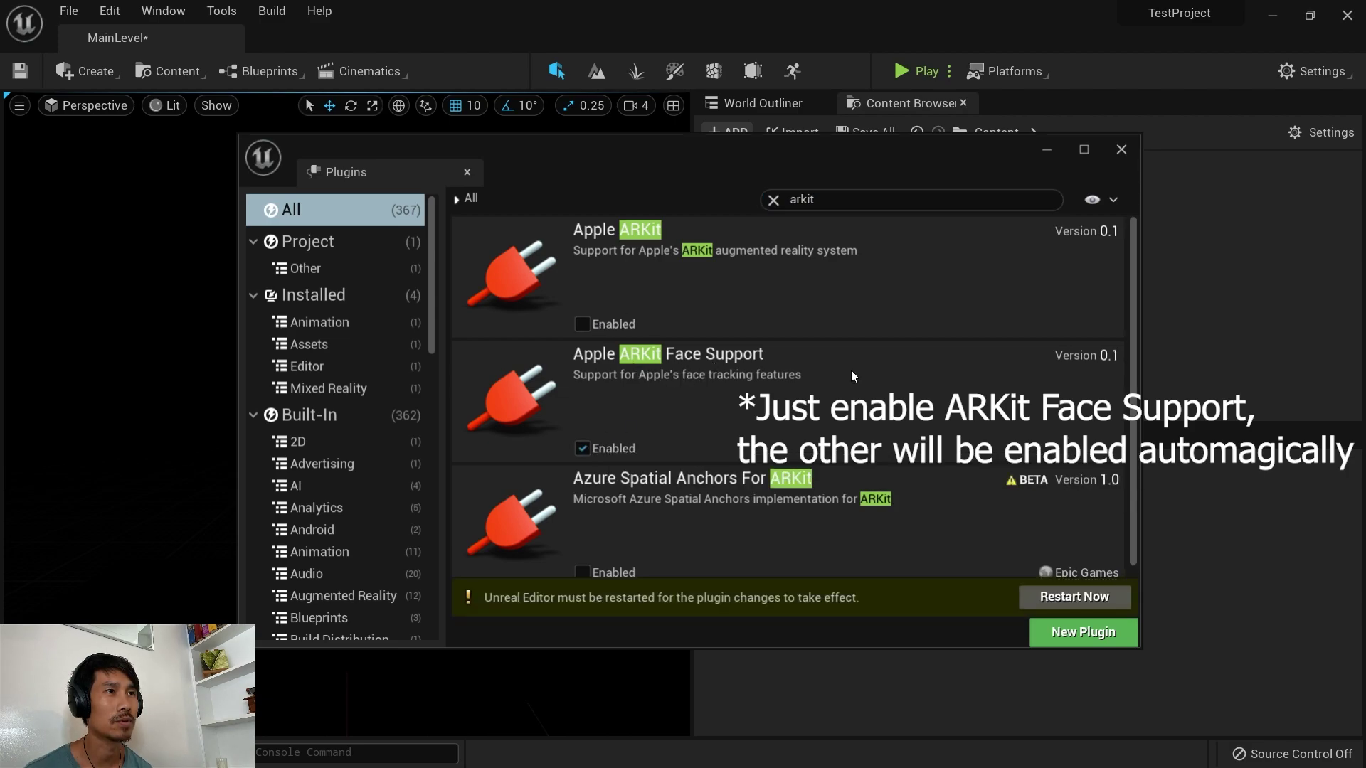
left_click(1053, 599)
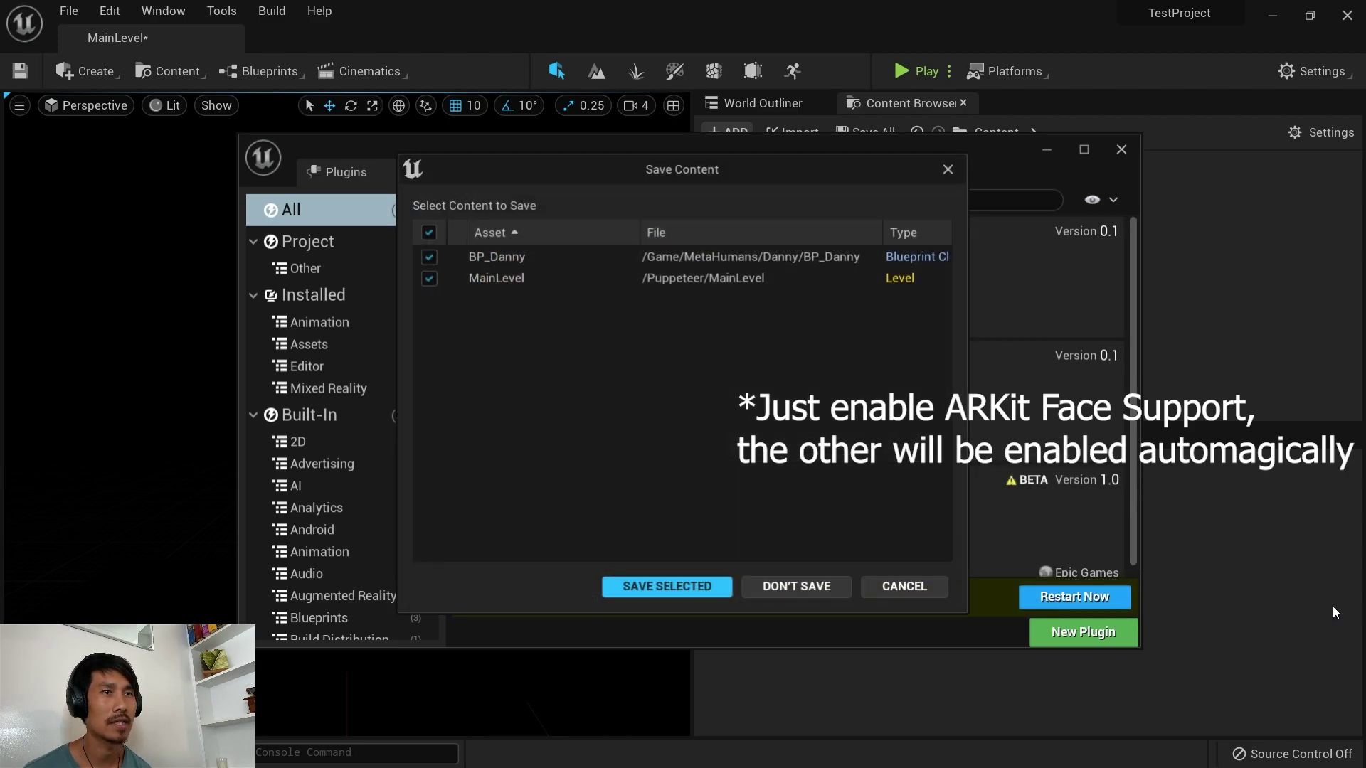
left_click(671, 588)
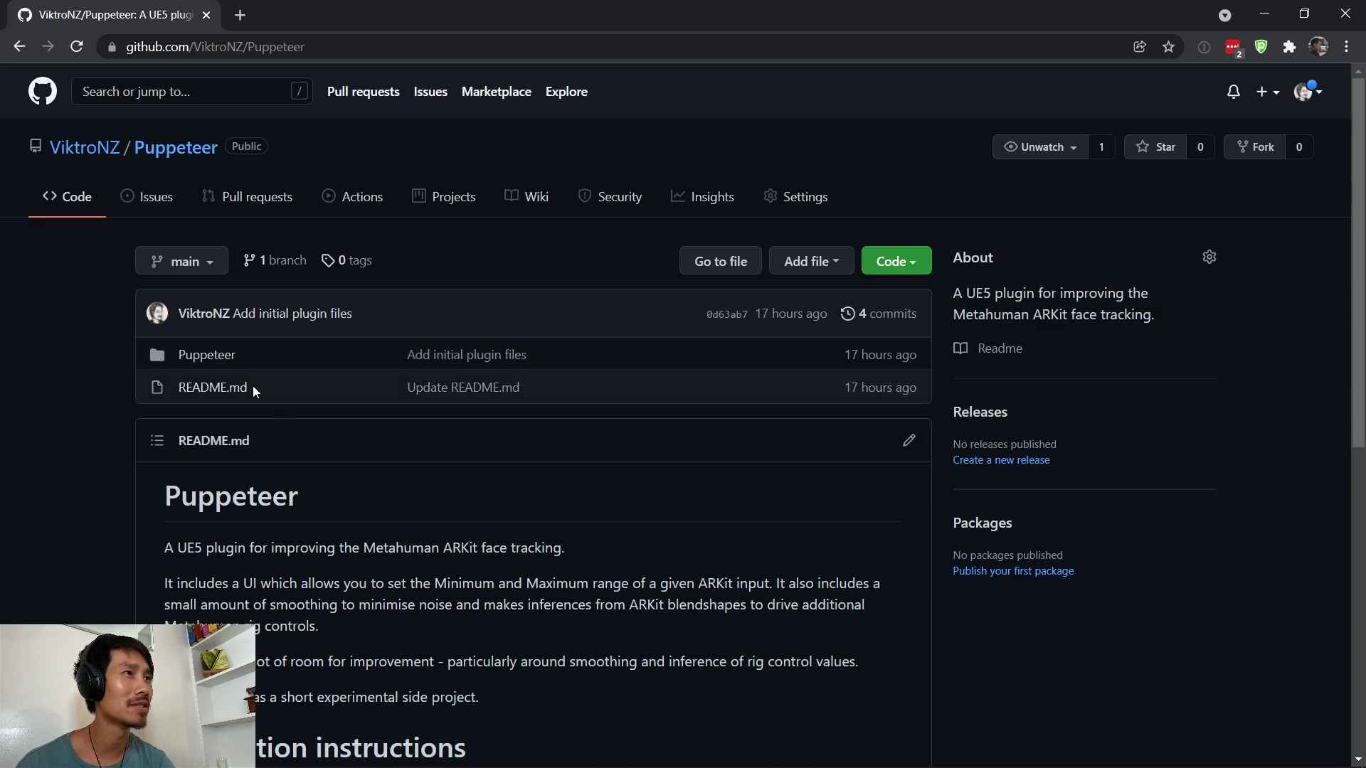
Step: Download the Puppeteer repository as a ZIP to Downloads and open Puppeteer-main.zip
left_click(923, 262)
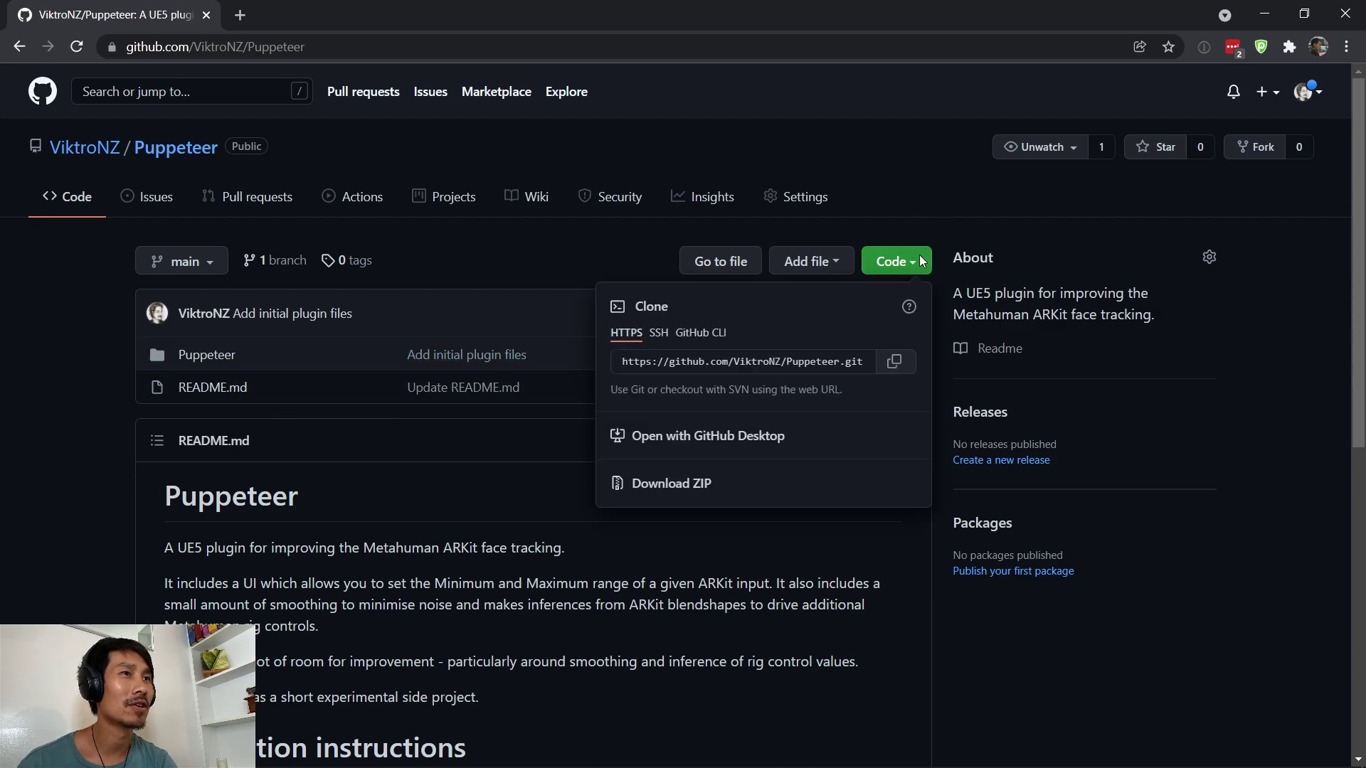
left_click(676, 484)
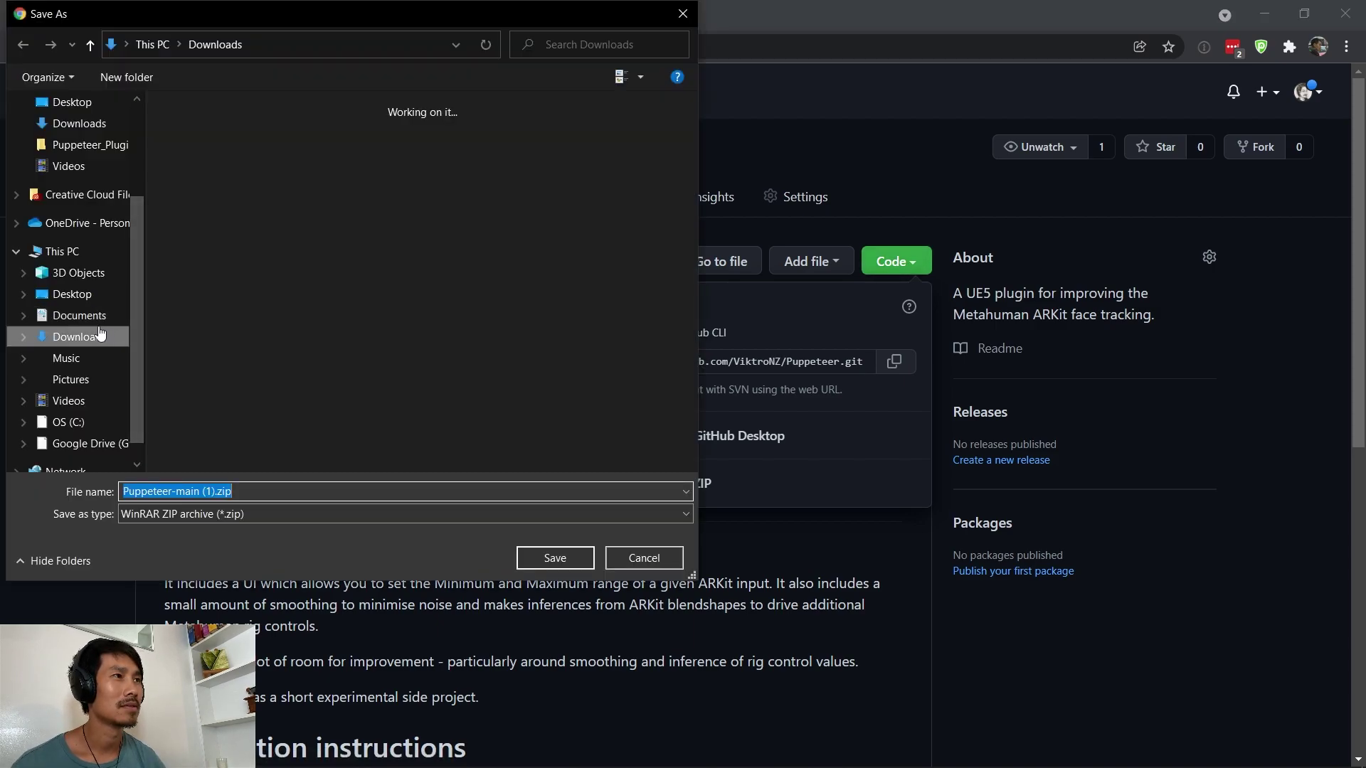
left_click(560, 557)
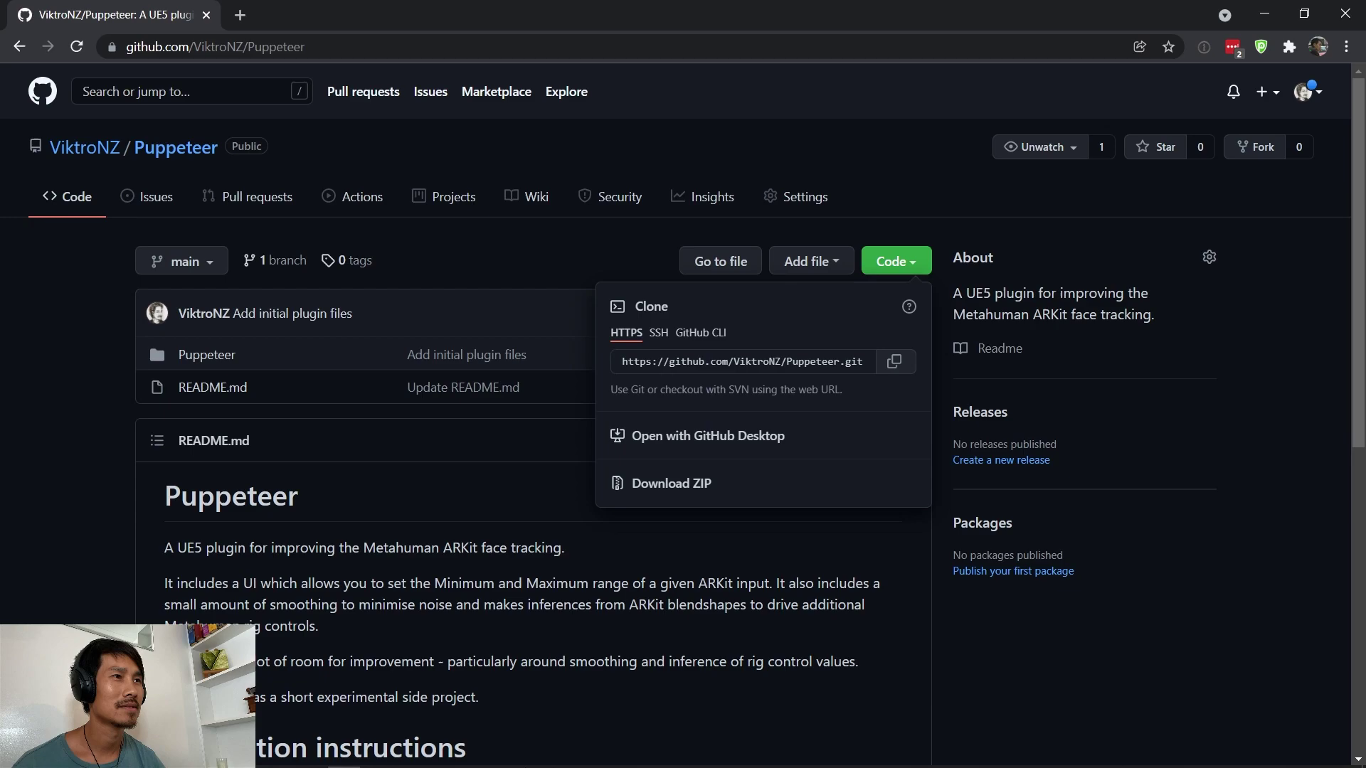
left_click(468, 646)
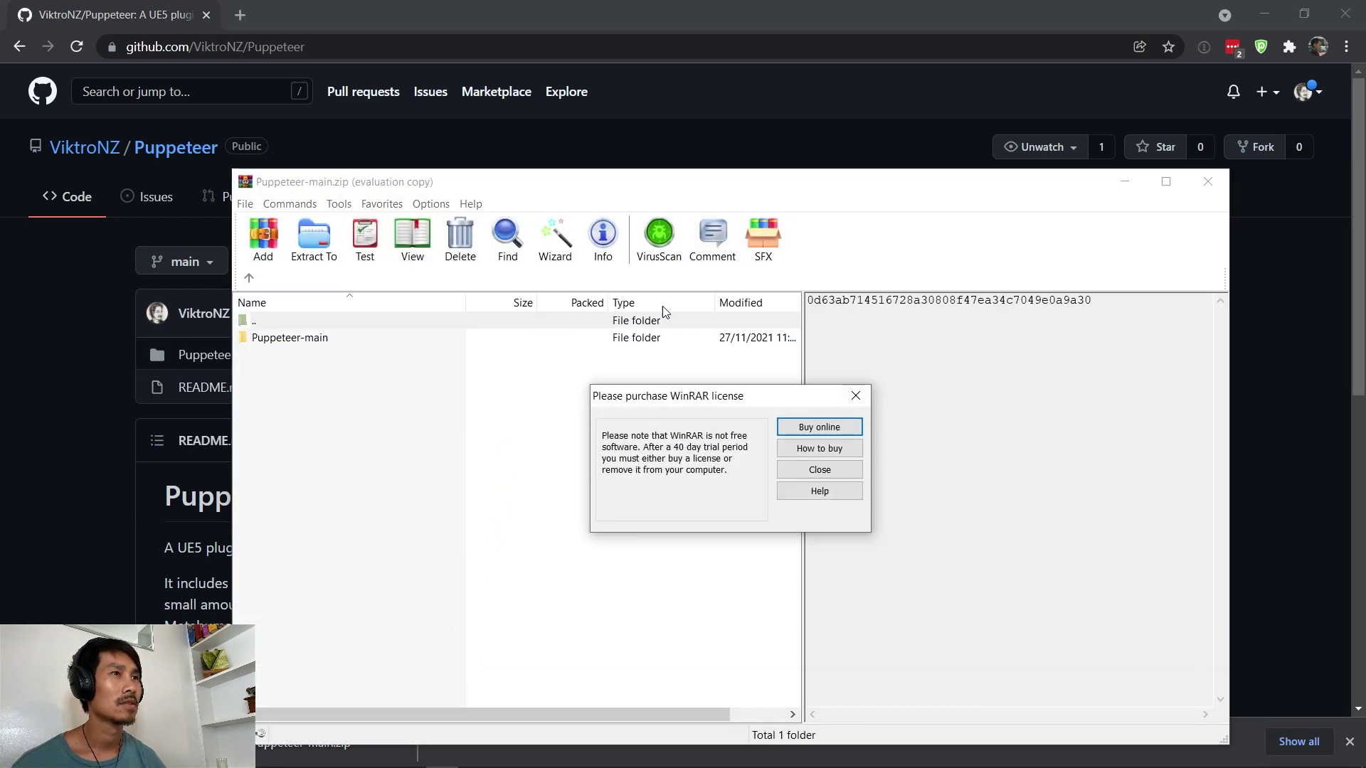
Step: Dismiss the WinRAR licence reminder and open the archive's Puppeteer-main folder
left_click(820, 469)
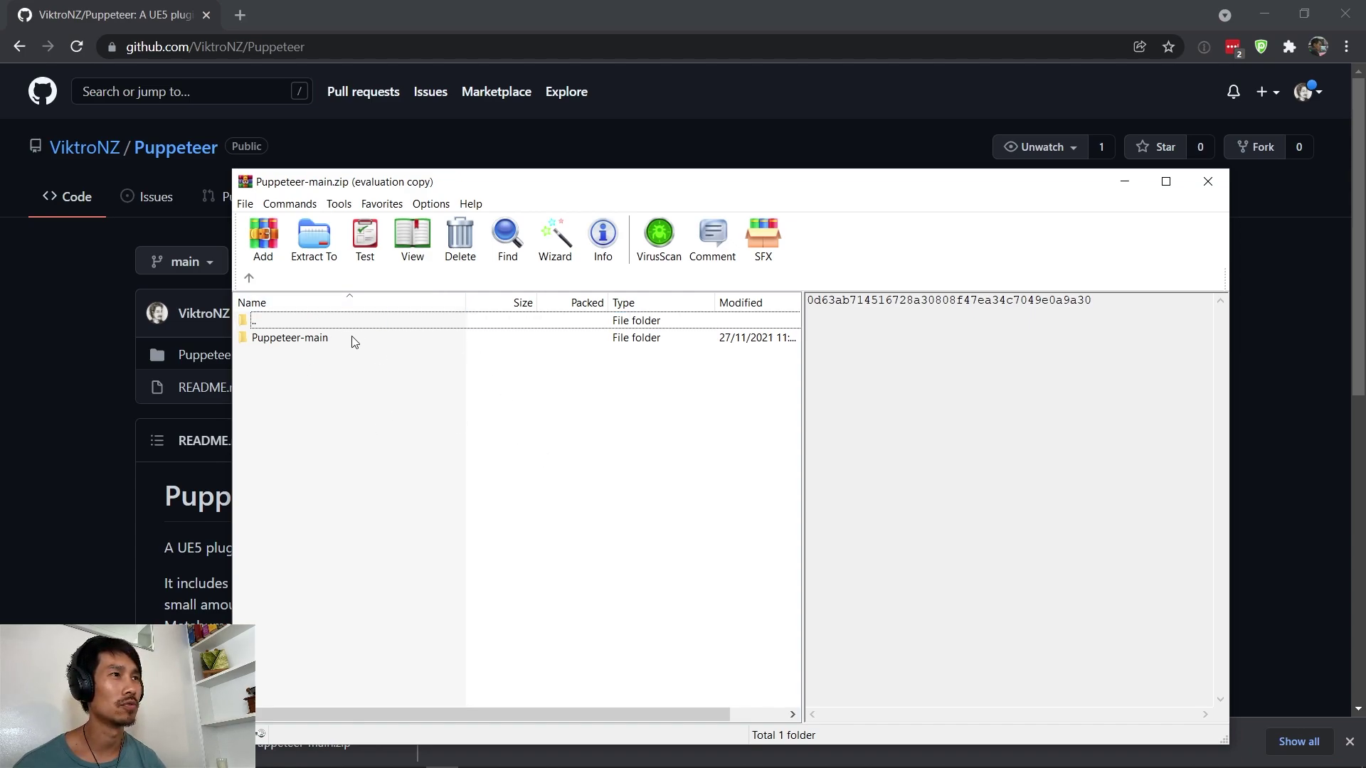
left_click(306, 341)
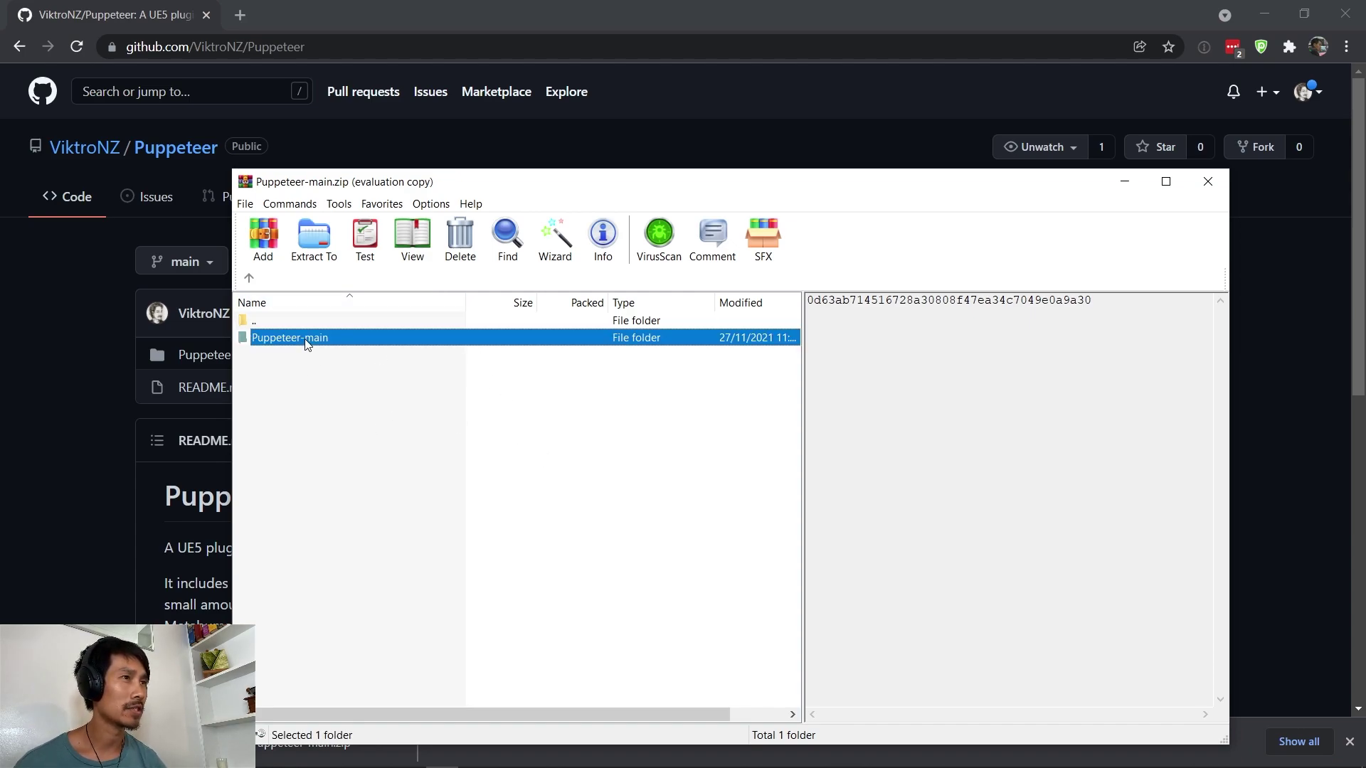
double_click(306, 340)
double_click(274, 321)
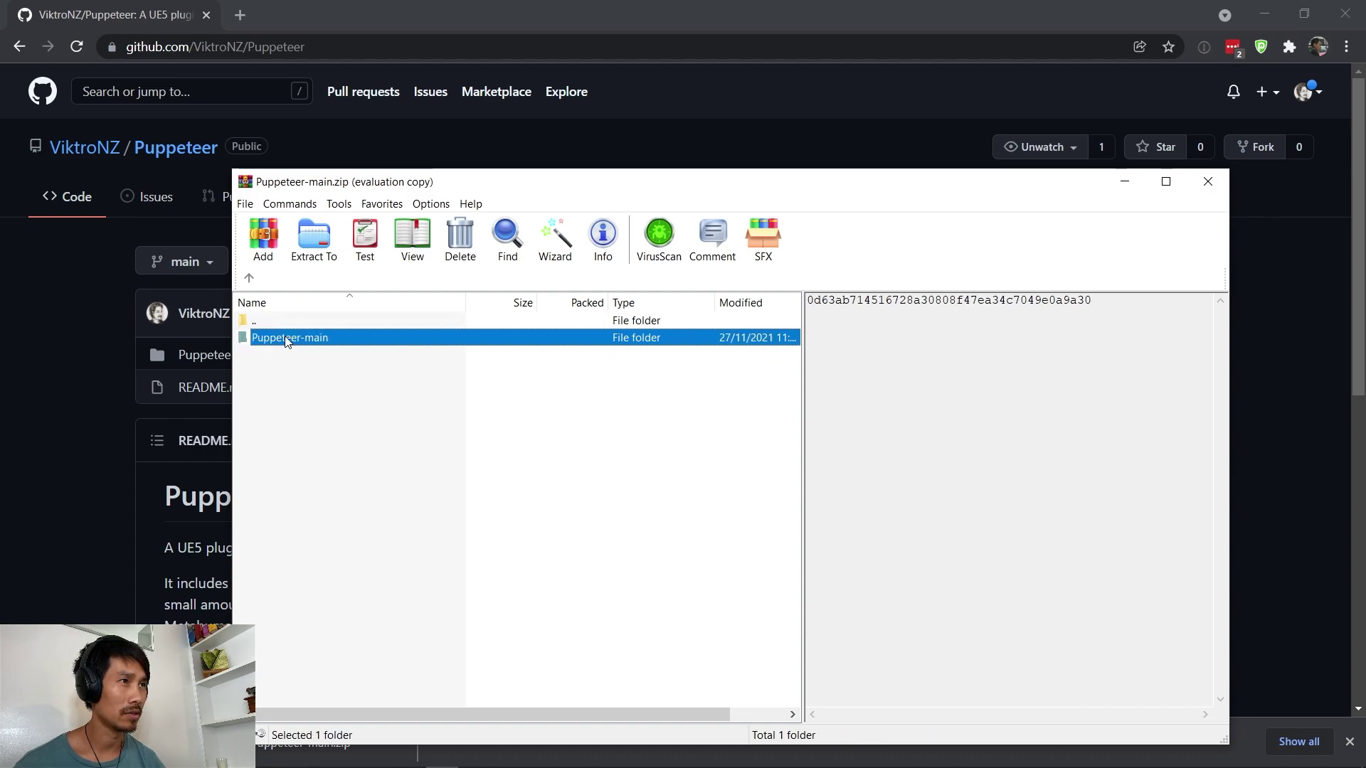
double_click(288, 339)
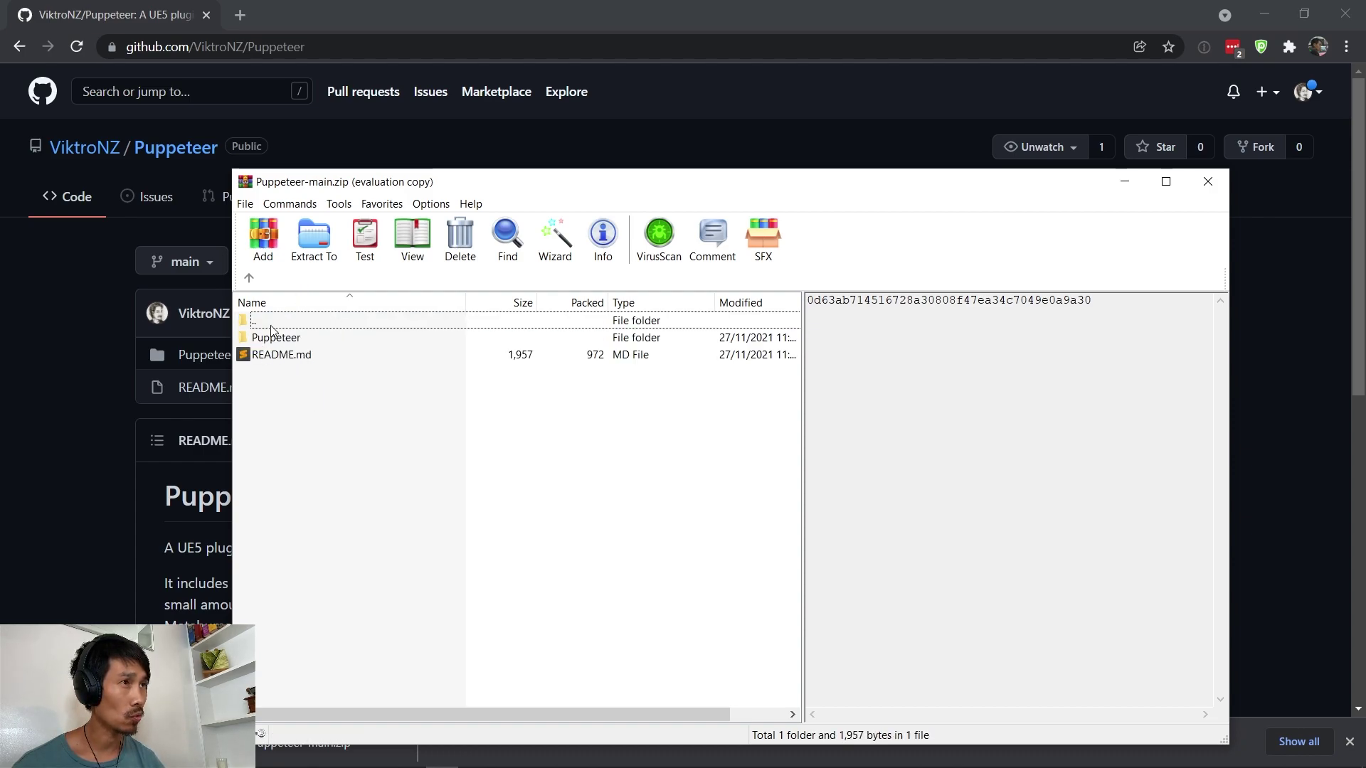
Step: Start extraction and browse the destination to C:\Projects\personal\TestProject
left_click(313, 240)
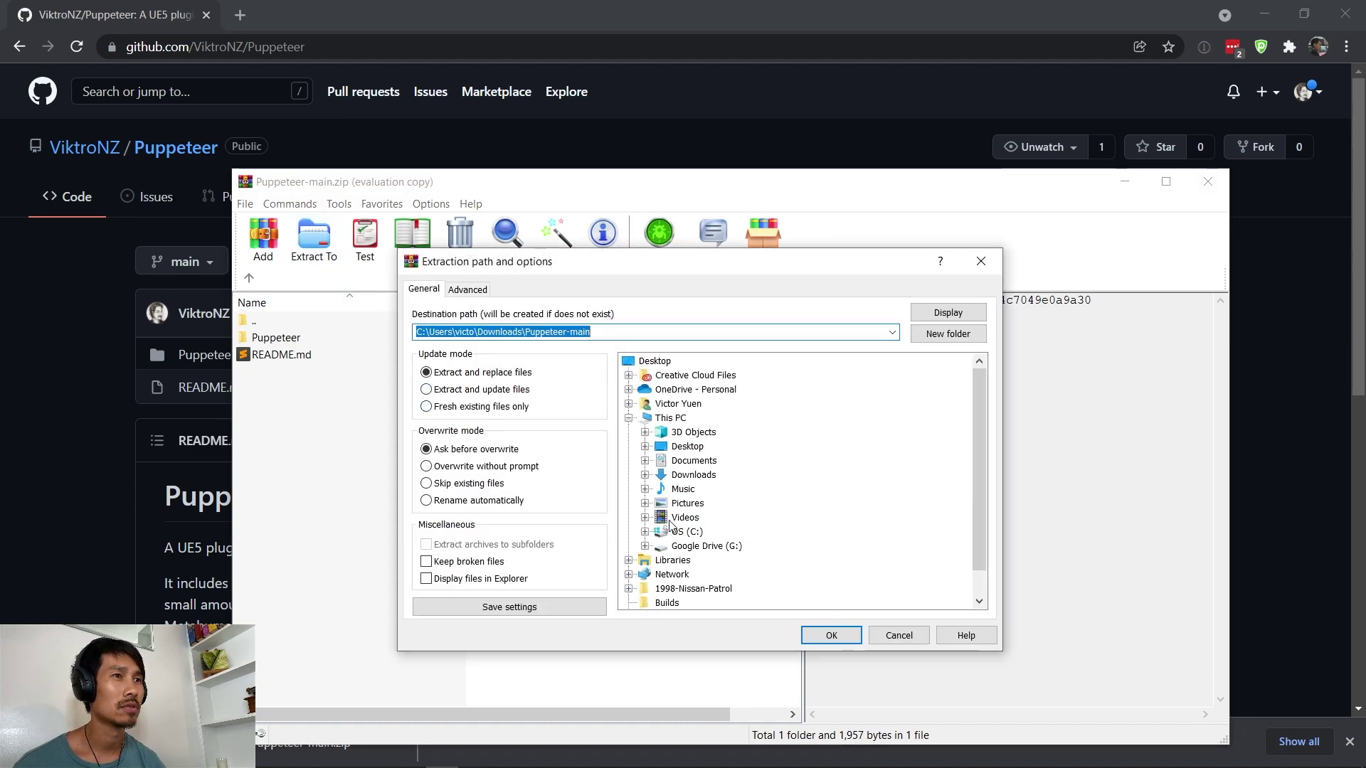
double_click(687, 531)
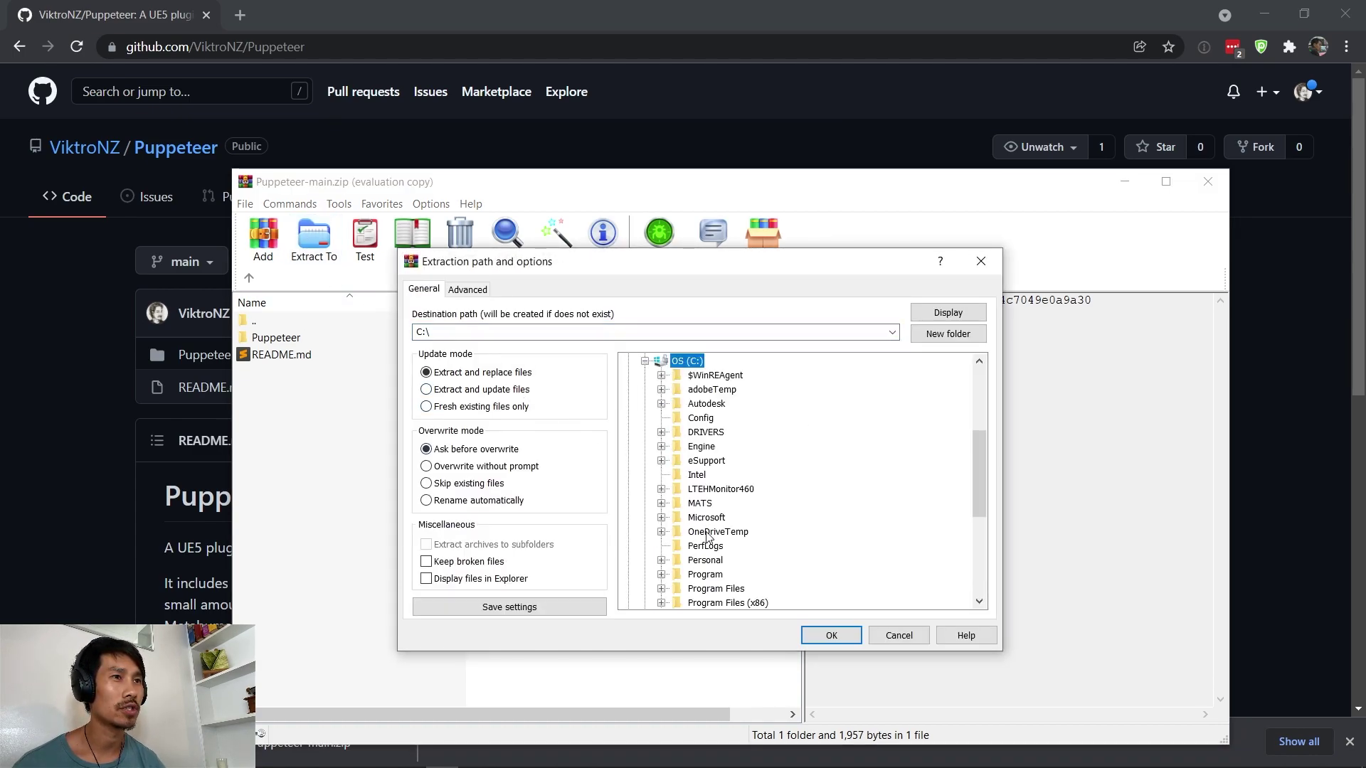
scroll(719, 576, "down", 2)
double_click(718, 588)
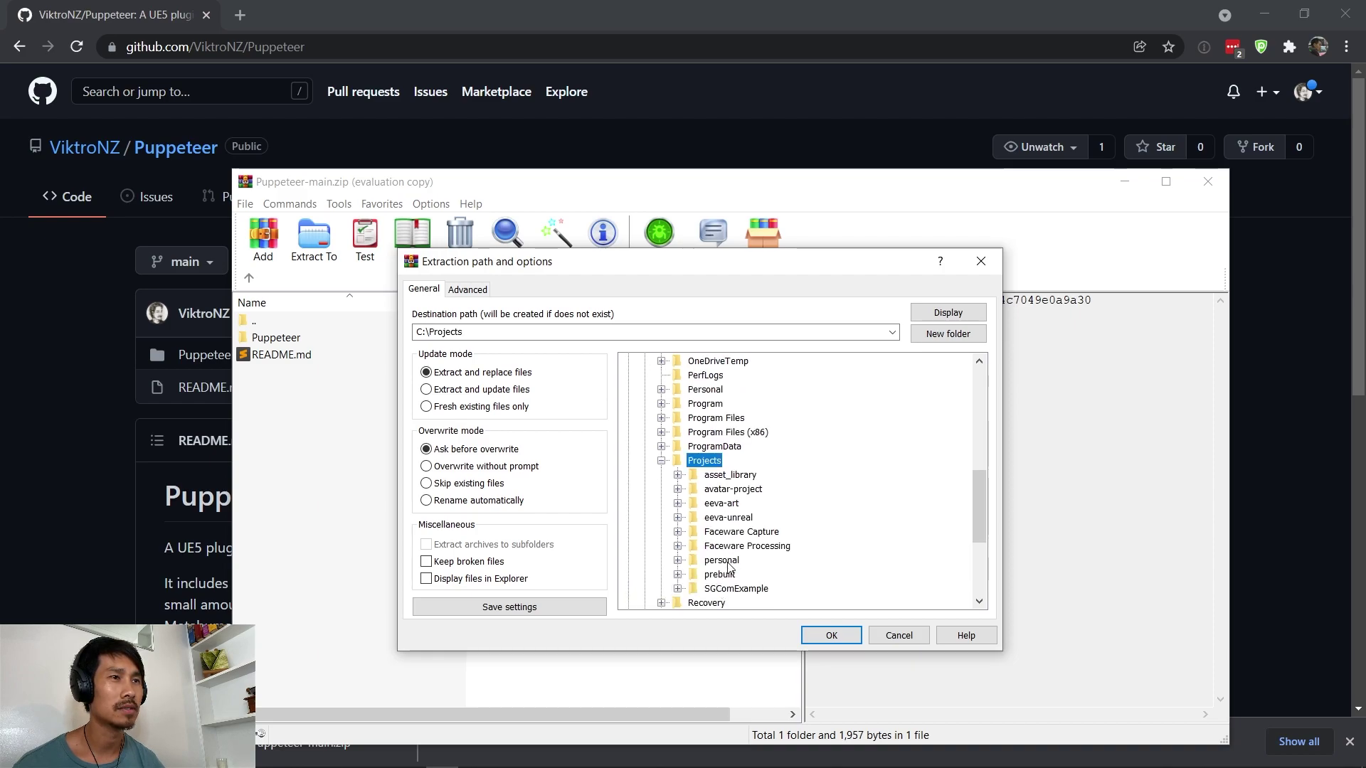
double_click(730, 567)
scroll(759, 490, "down", 2)
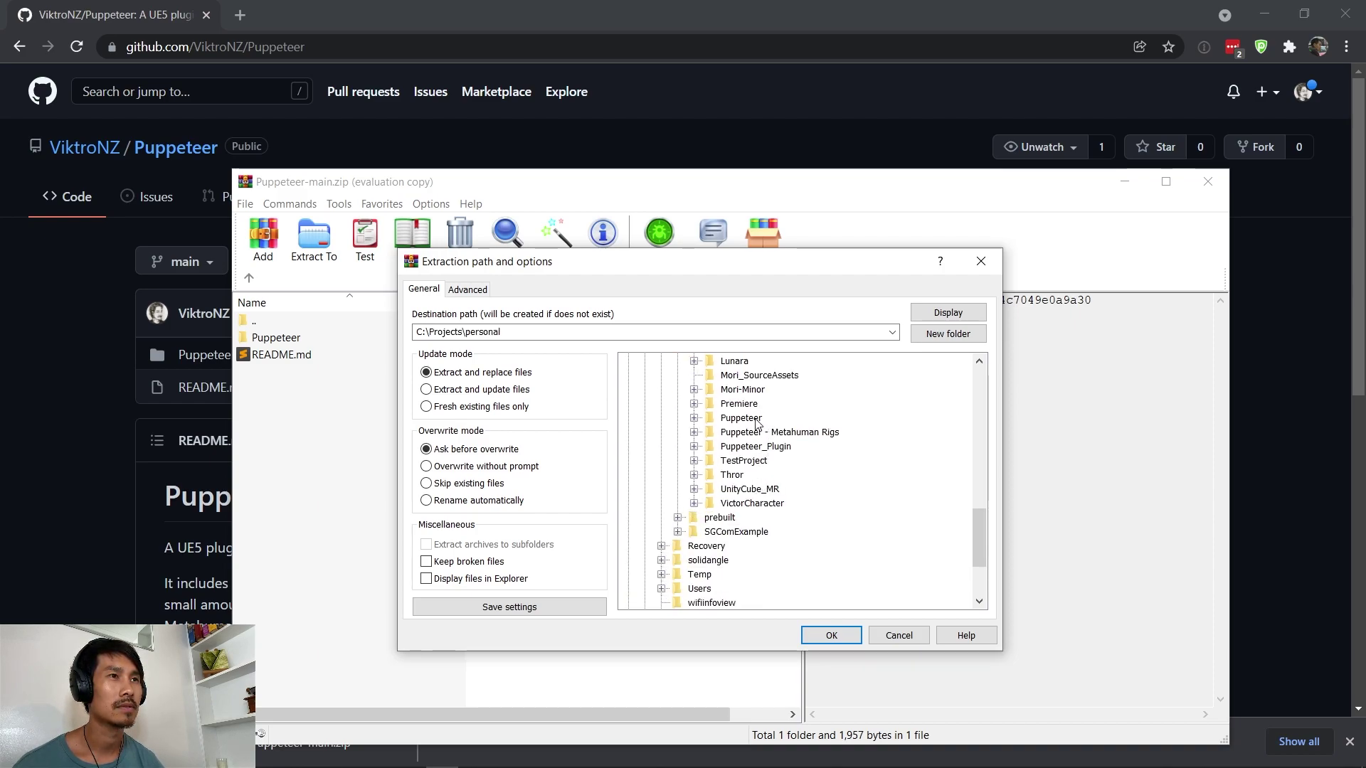
double_click(747, 462)
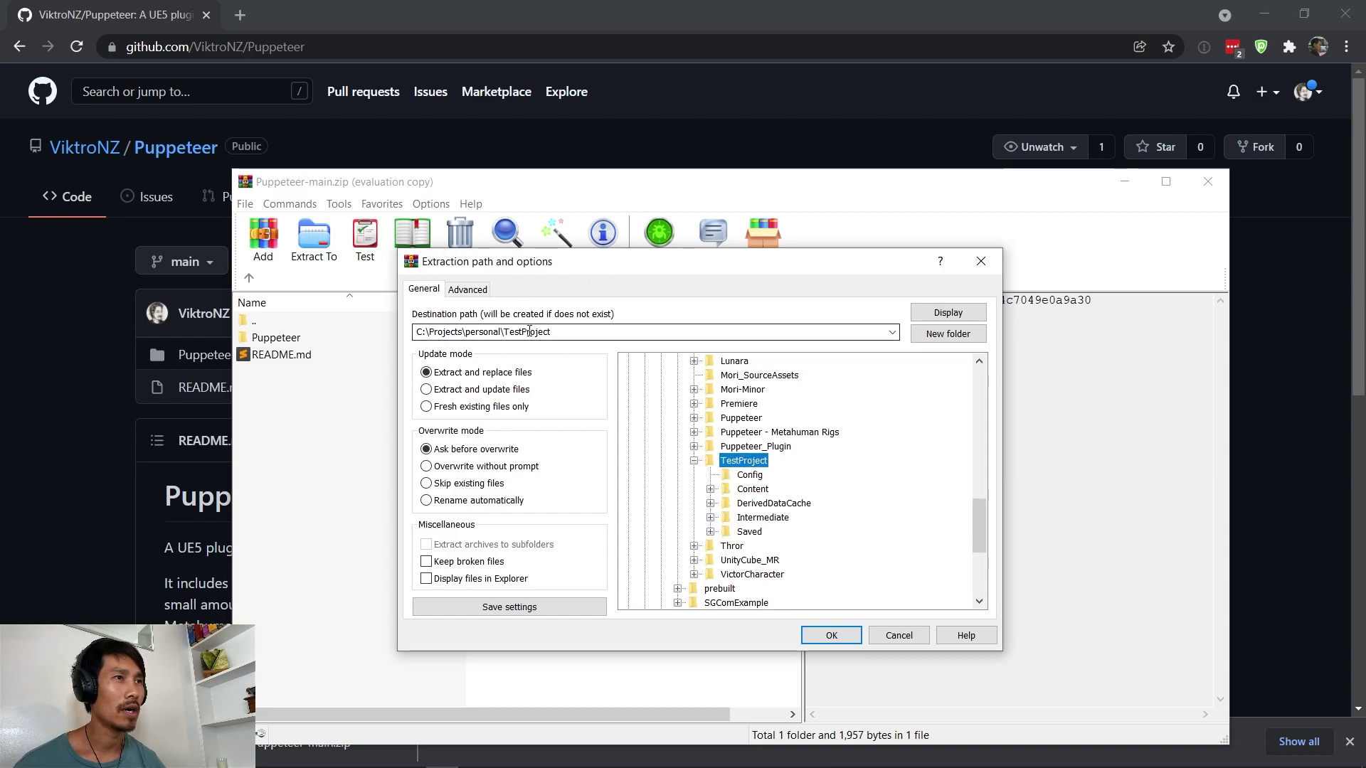
Step: Make the destination path end in \Plugins and extract the archive there
left_click(948, 334)
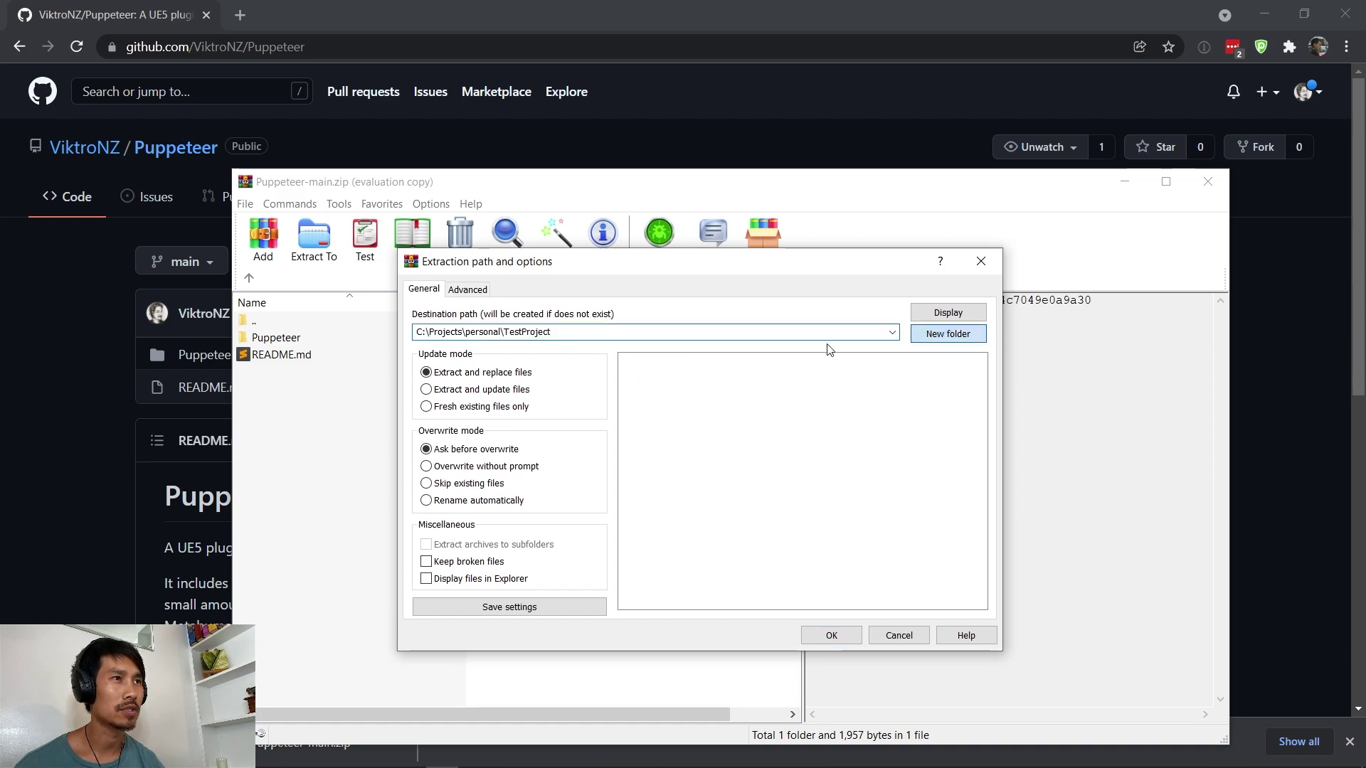
left_click(665, 334)
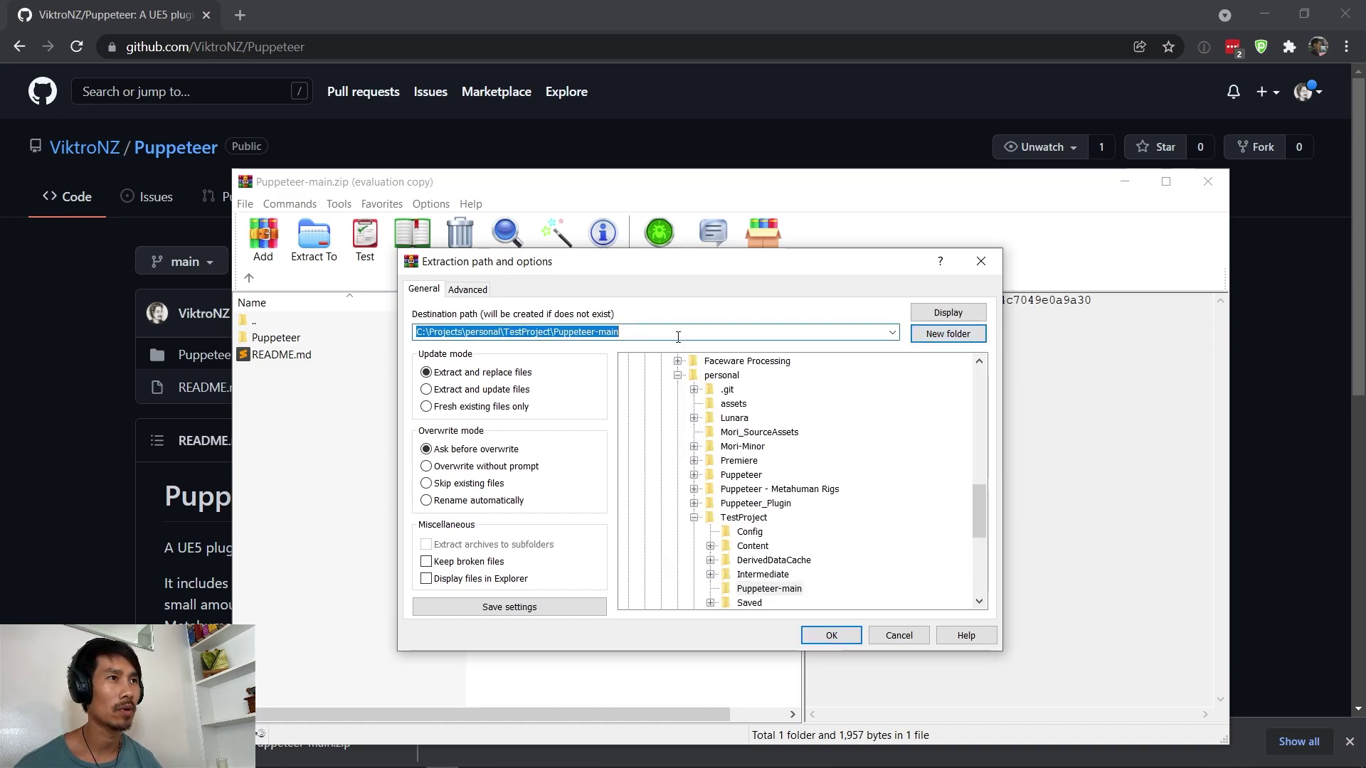
left_click_drag(619, 332, 561, 334)
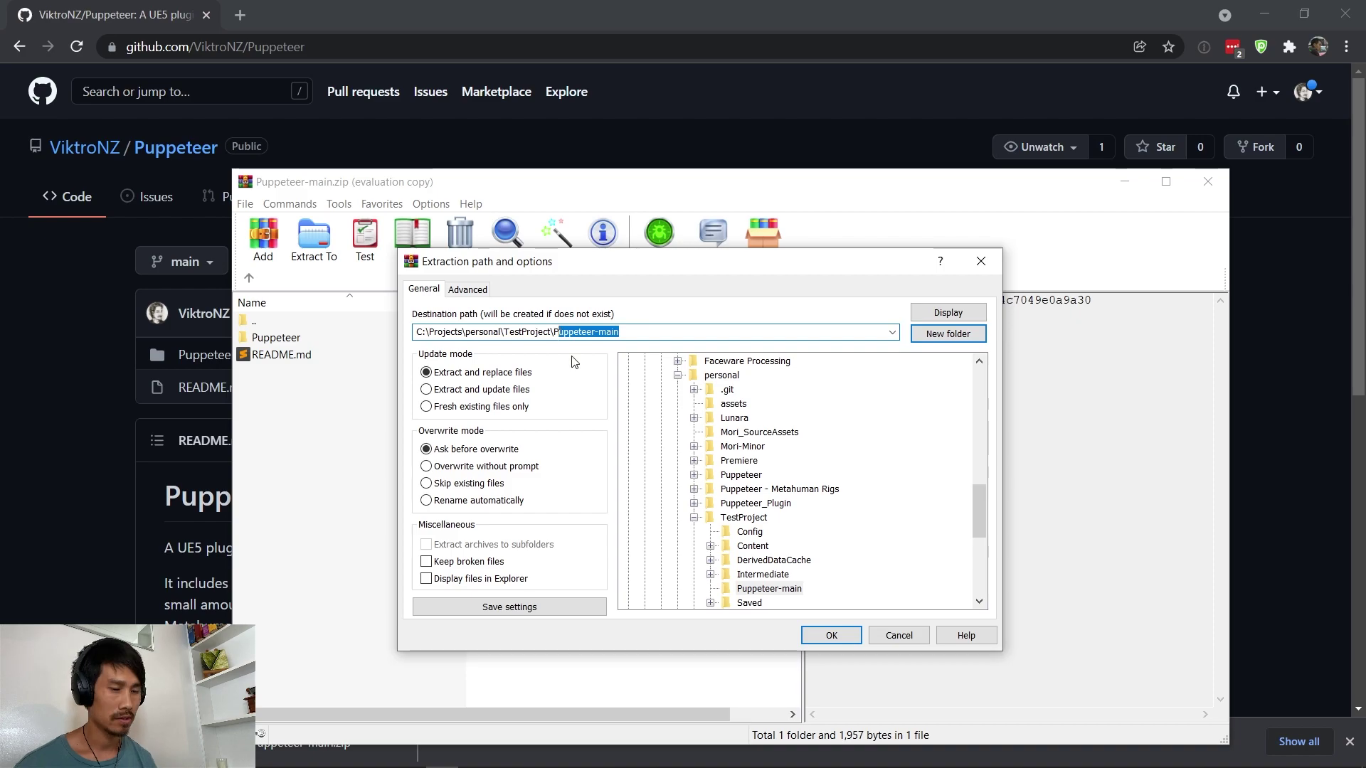
type("lugins")
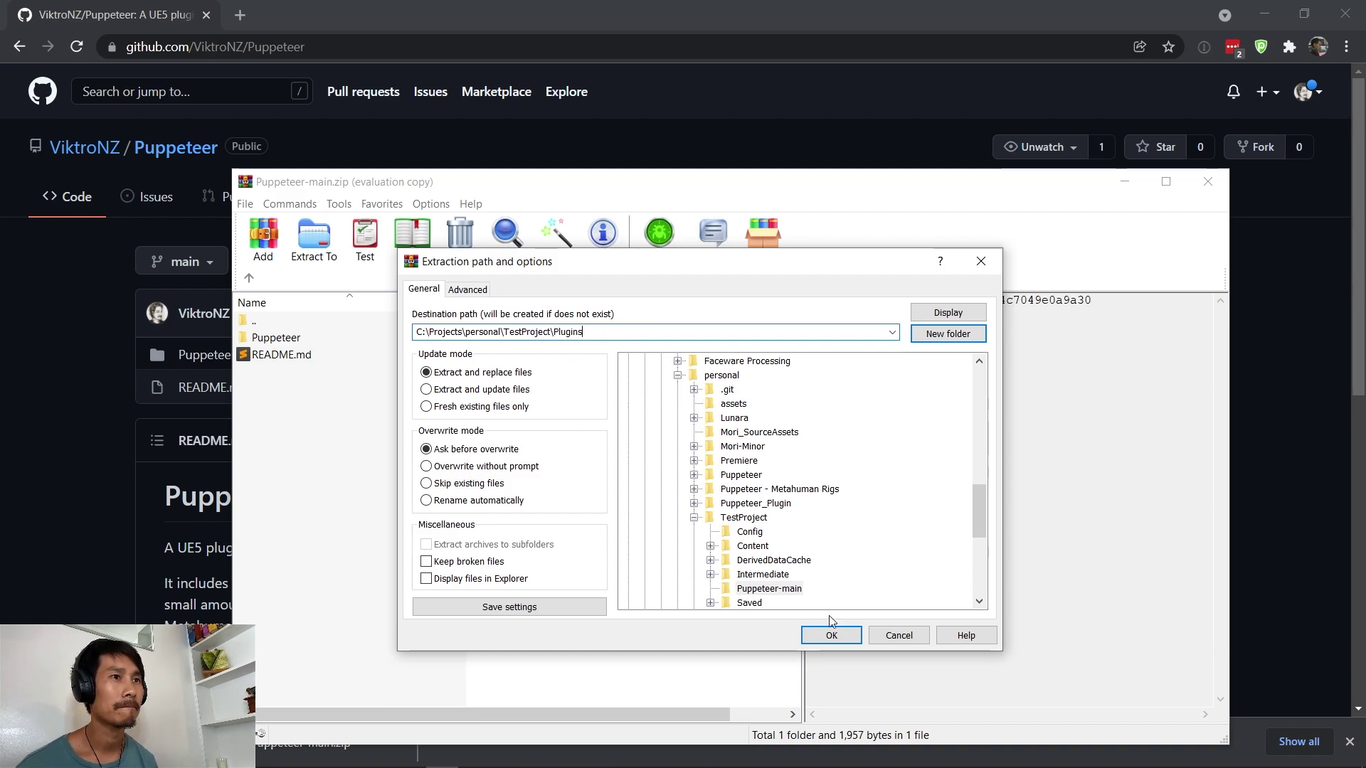
left_click(831, 635)
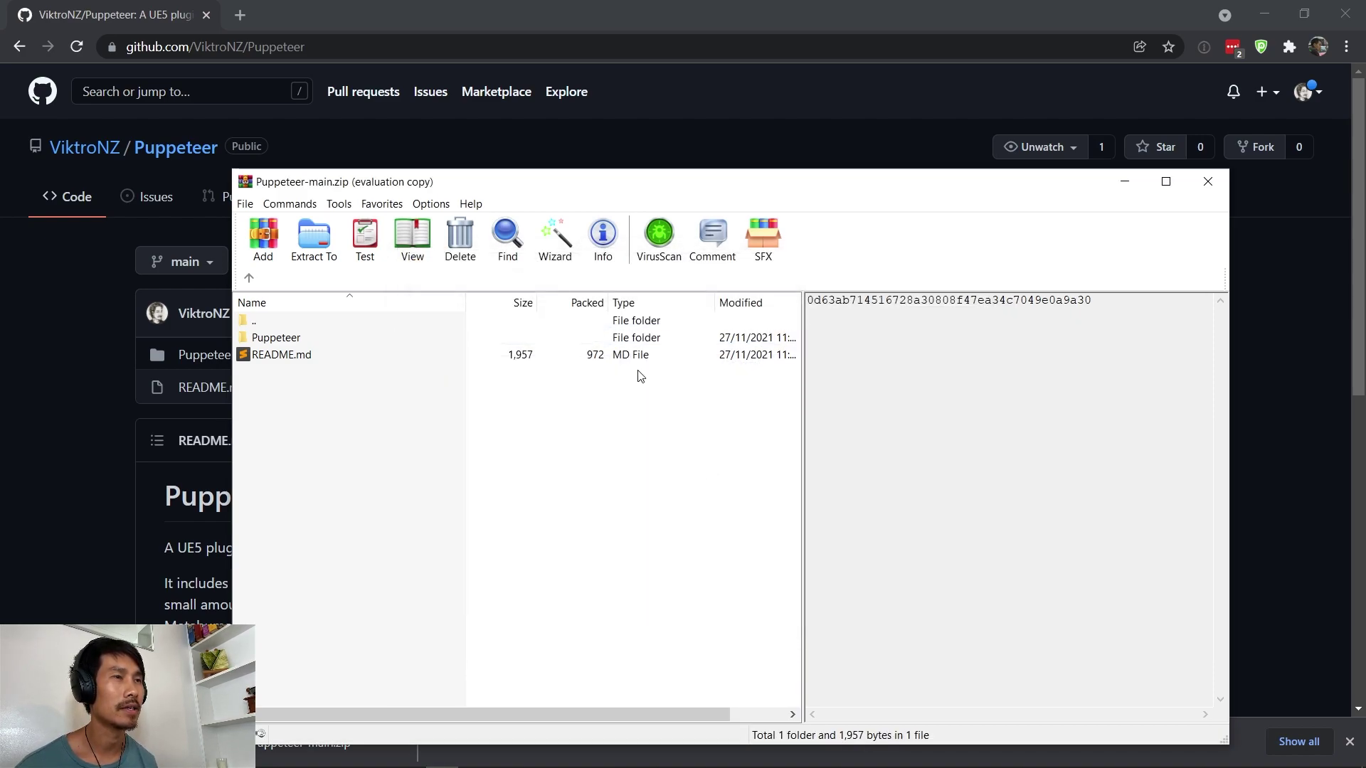
Step: Open TestProject's Plugins folder in File Explorer
key("alt+Tab")
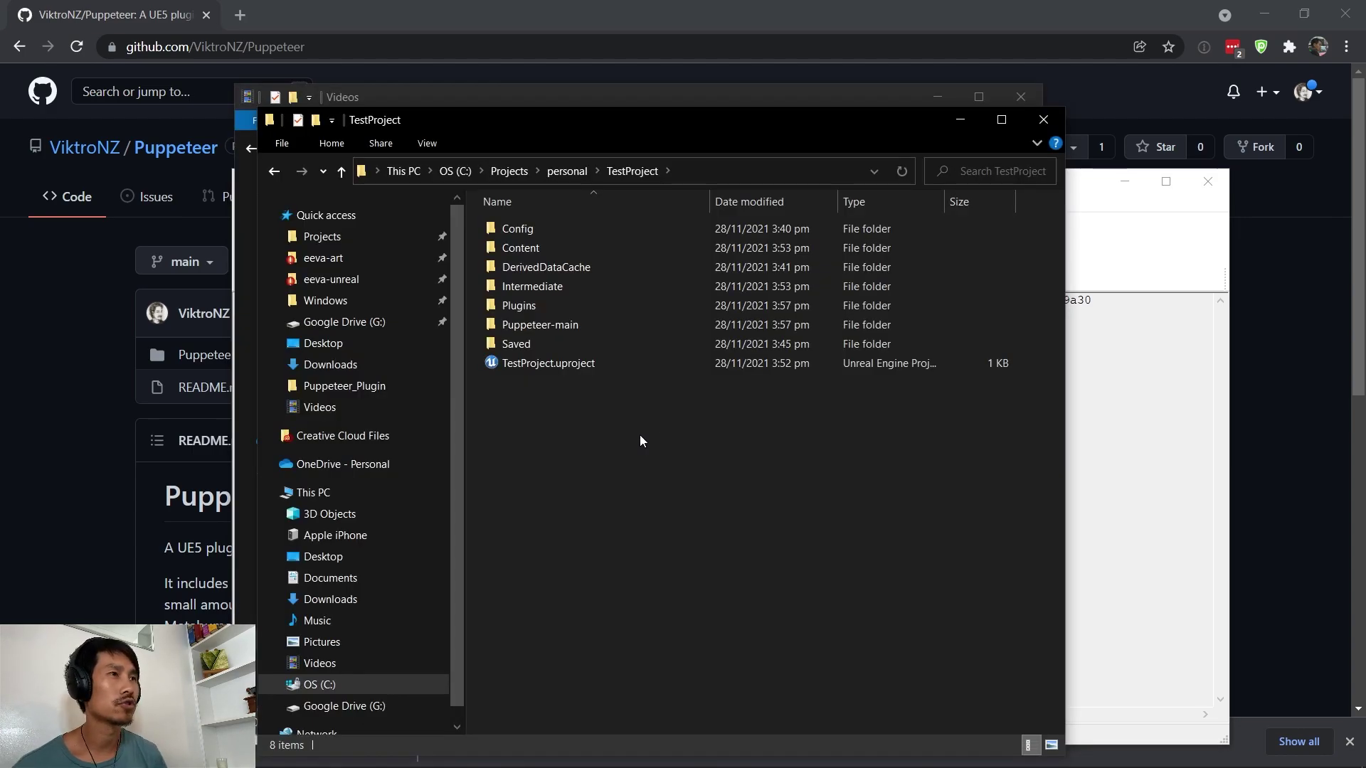
left_click(536, 303)
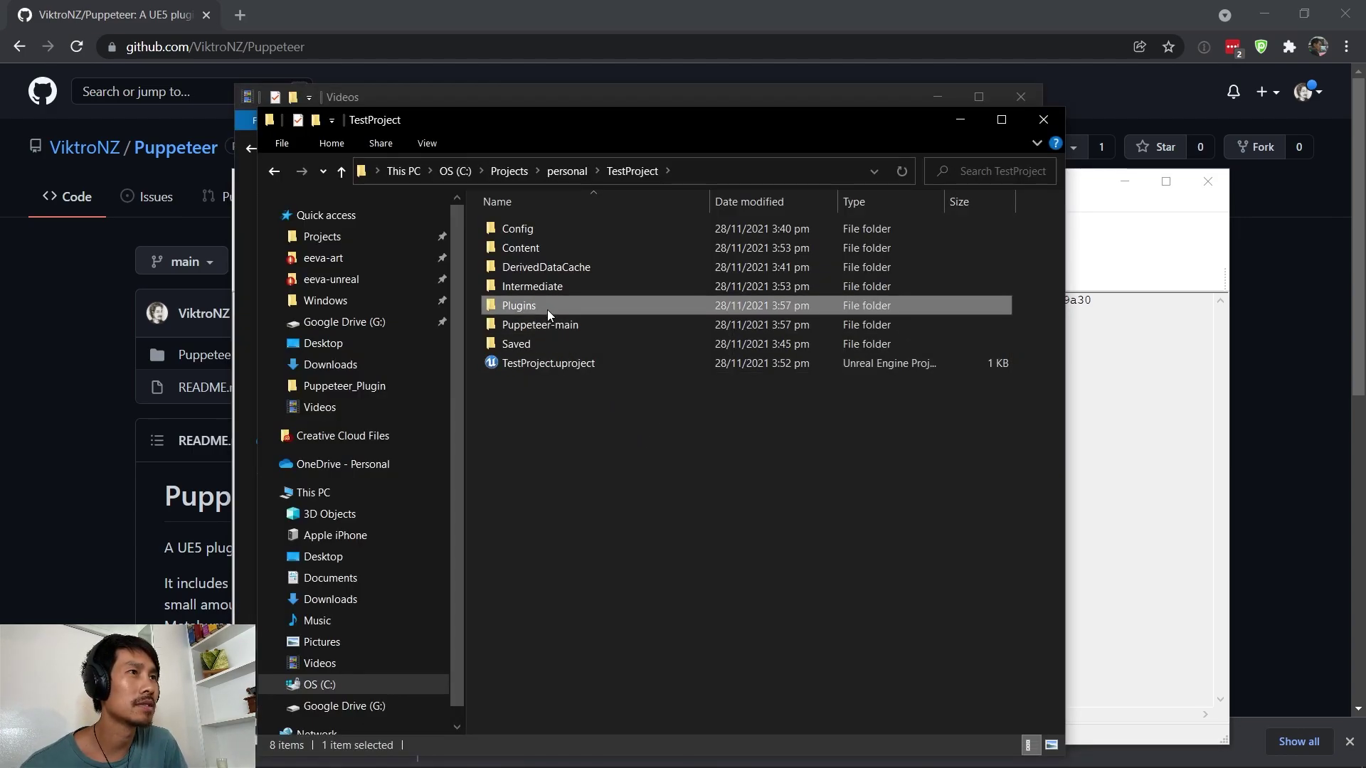
key("Return")
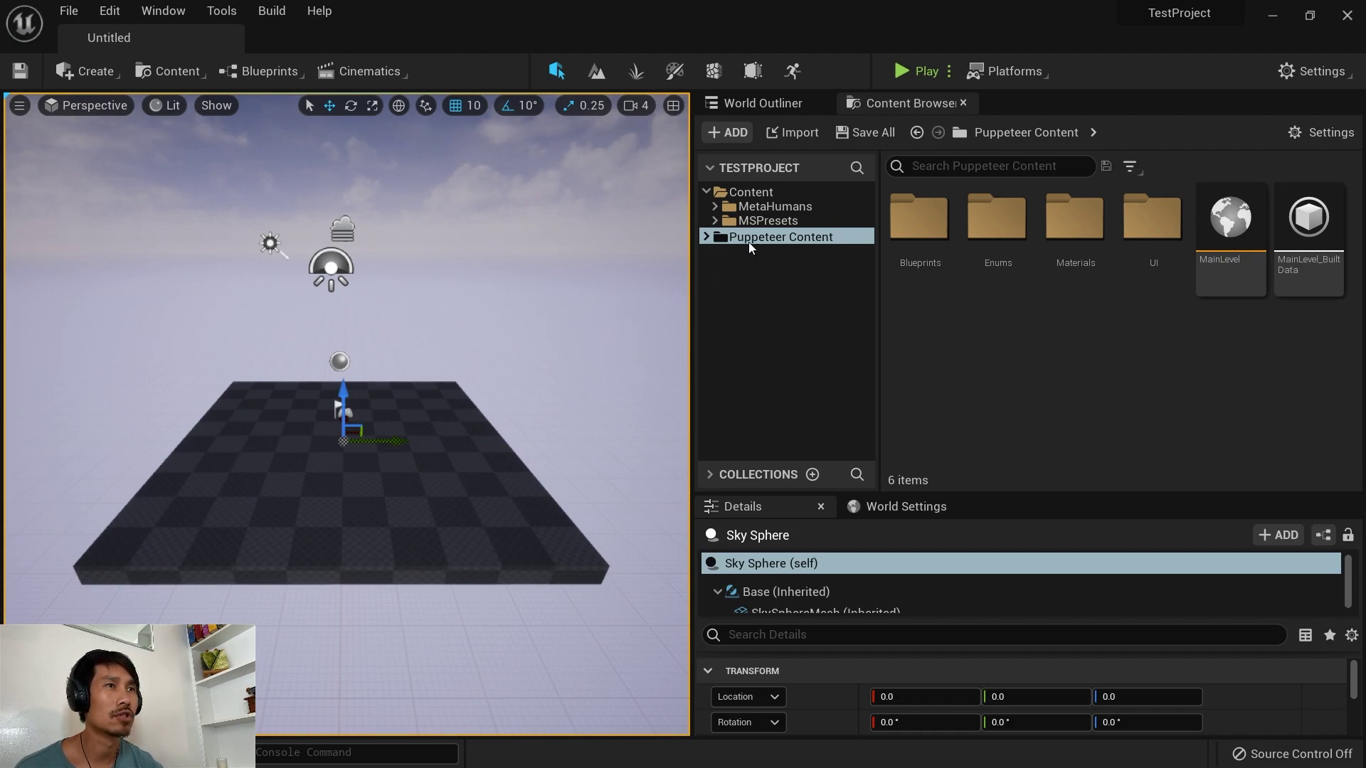
Step: Confirm the Puppeteer plugin is enabled, then expand the Puppeteer Content folder
left_click(109, 11)
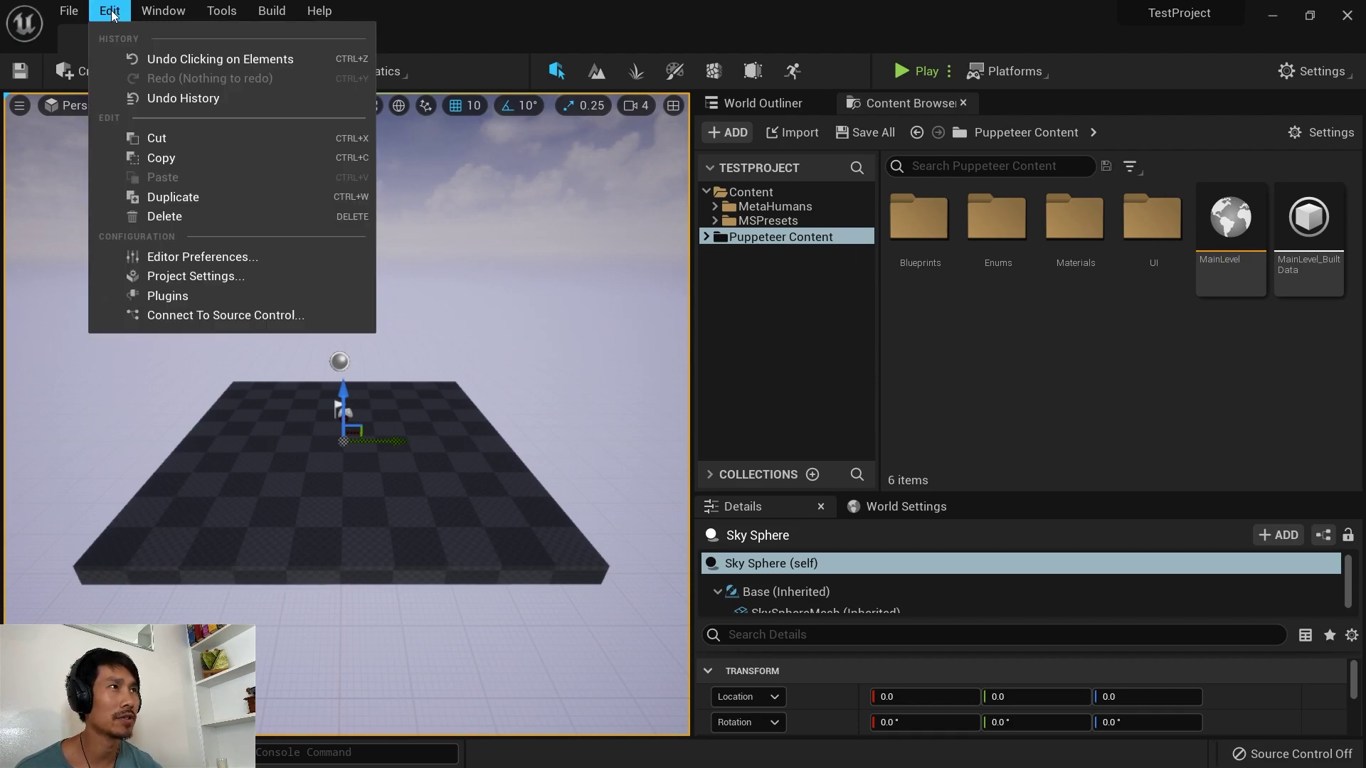
left_click(185, 297)
type("pue")
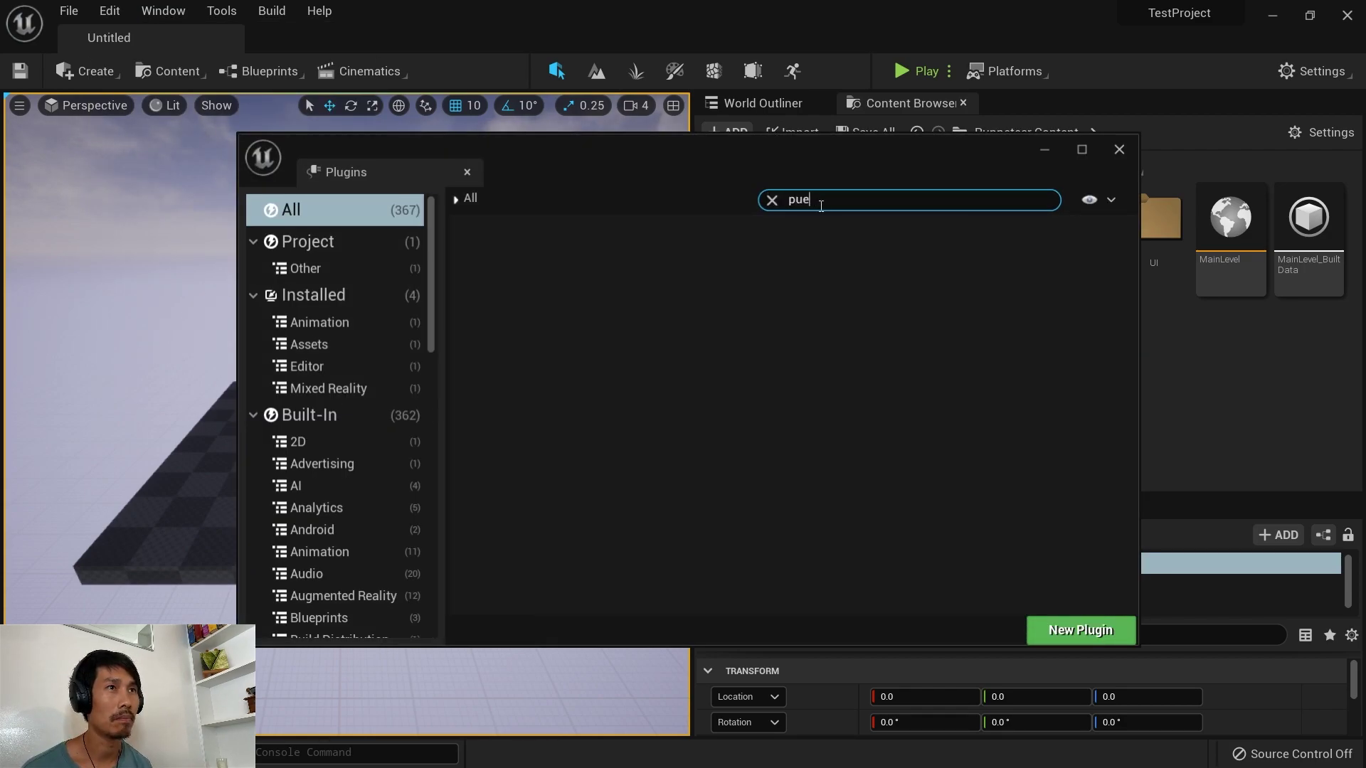
key("BackSpace")
type("ppeteer")
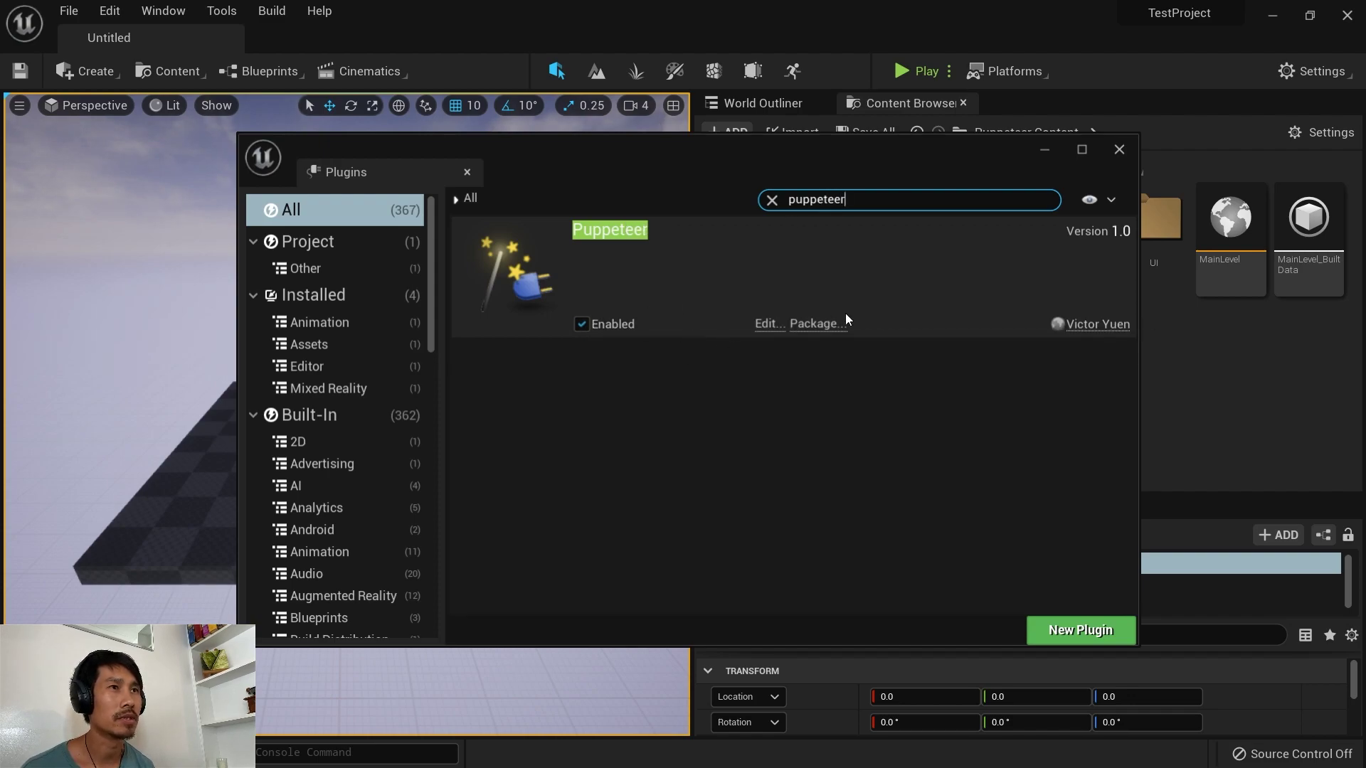
left_click(1128, 151)
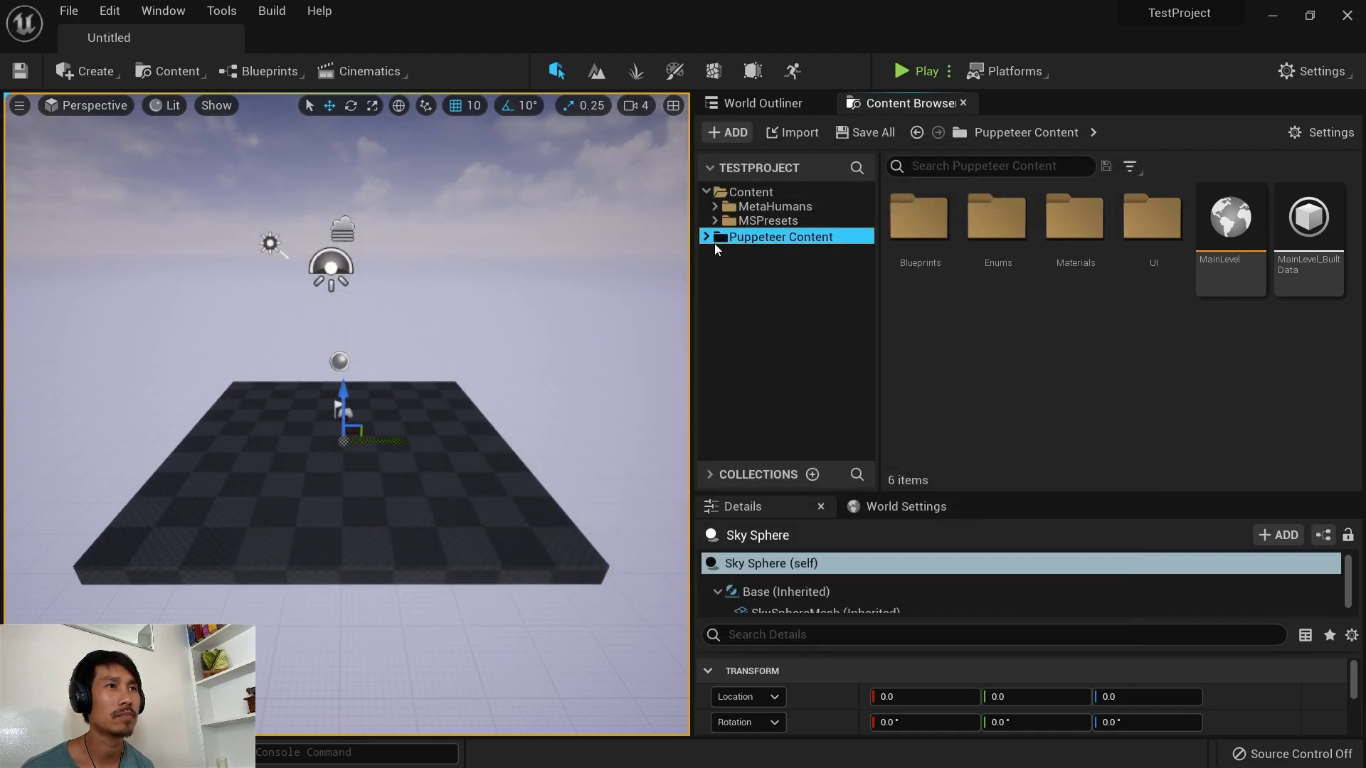
left_click(705, 237)
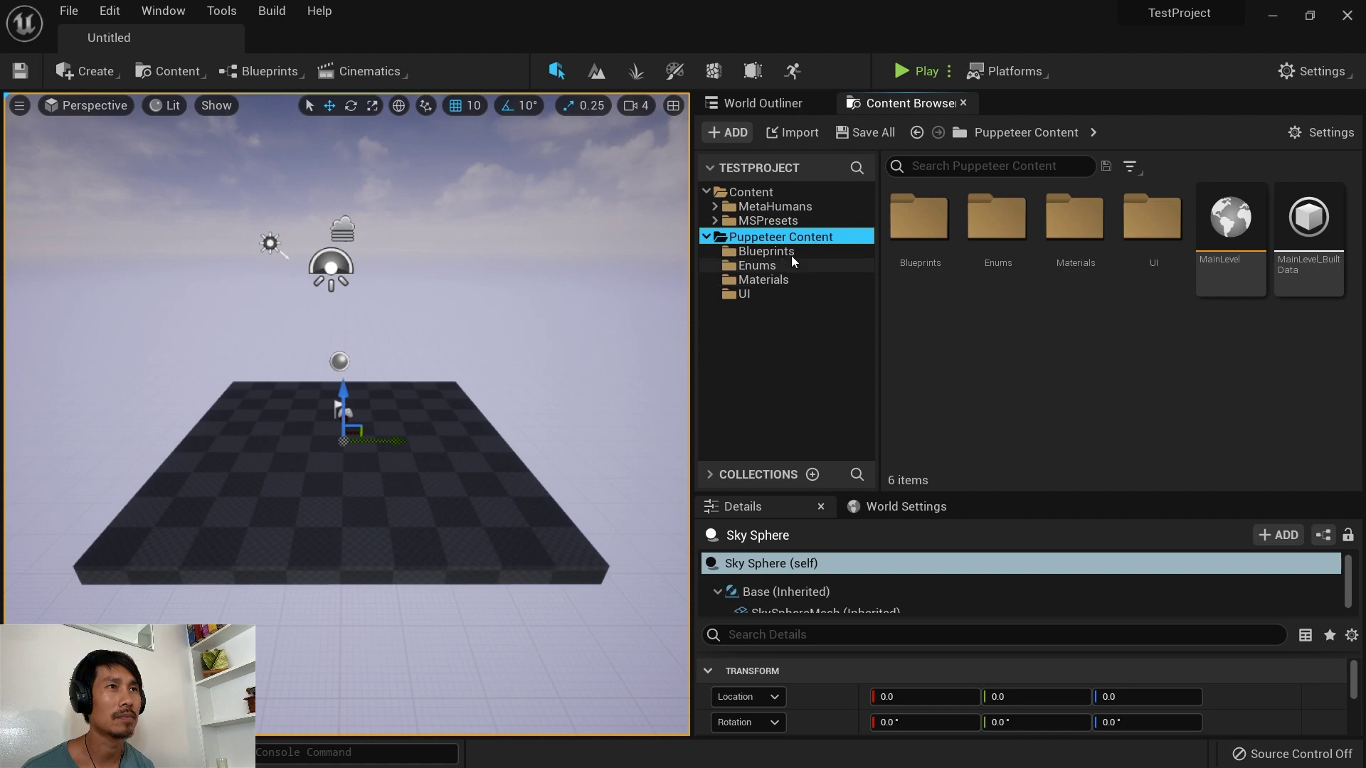
Step: Load Puppeteer's MainLevel map from the Content Browser
double_click(1232, 227)
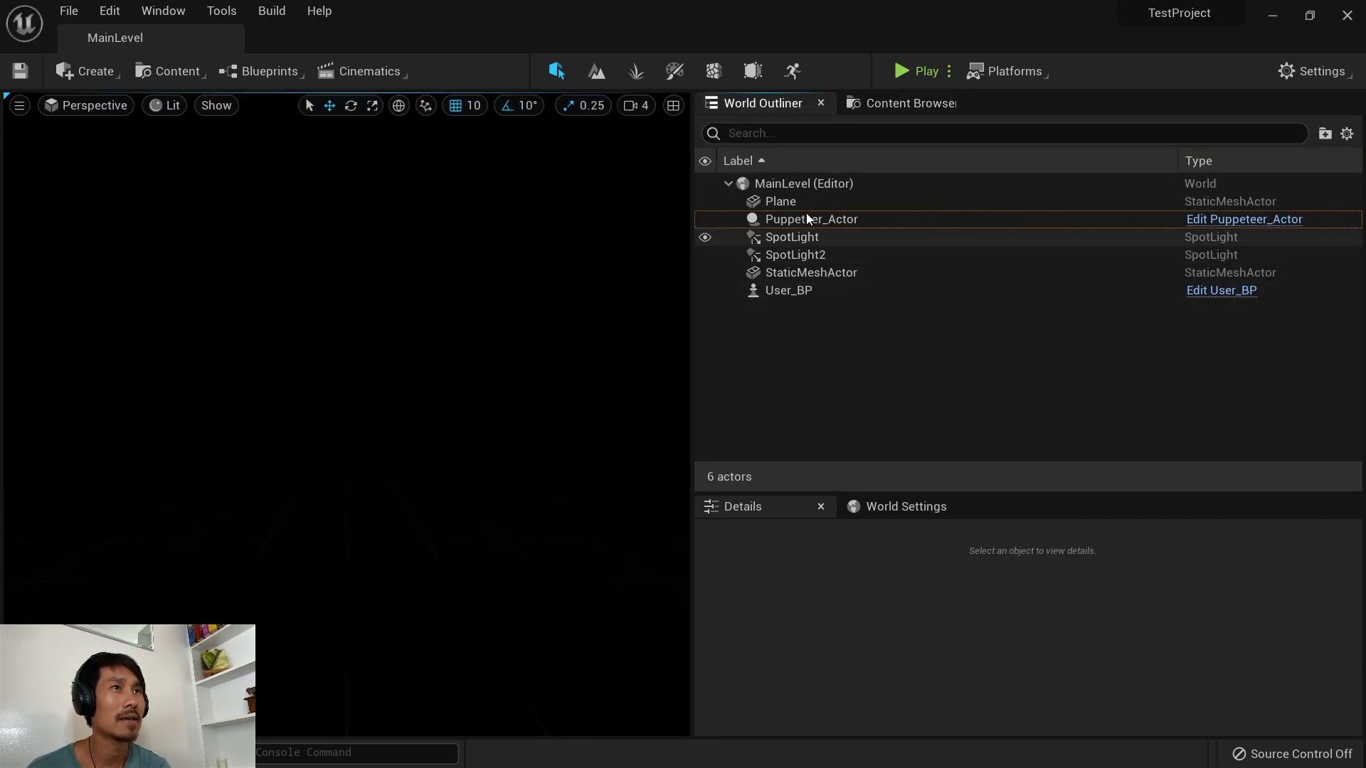
Step: Select Puppeteer_Actor and set its Metahuman Actor Class to BP_Danny
left_click(783, 218)
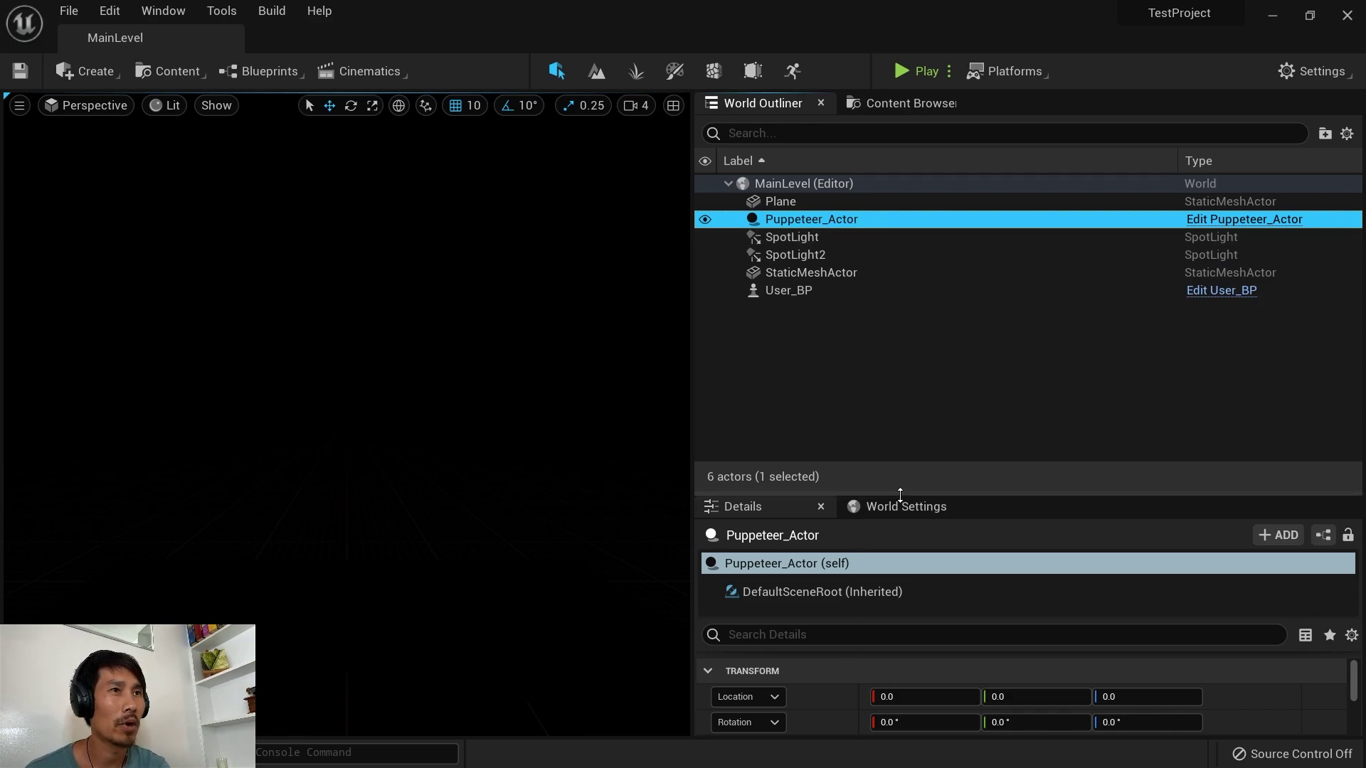
left_click_drag(897, 492, 893, 342)
scroll(828, 564, "down", 5)
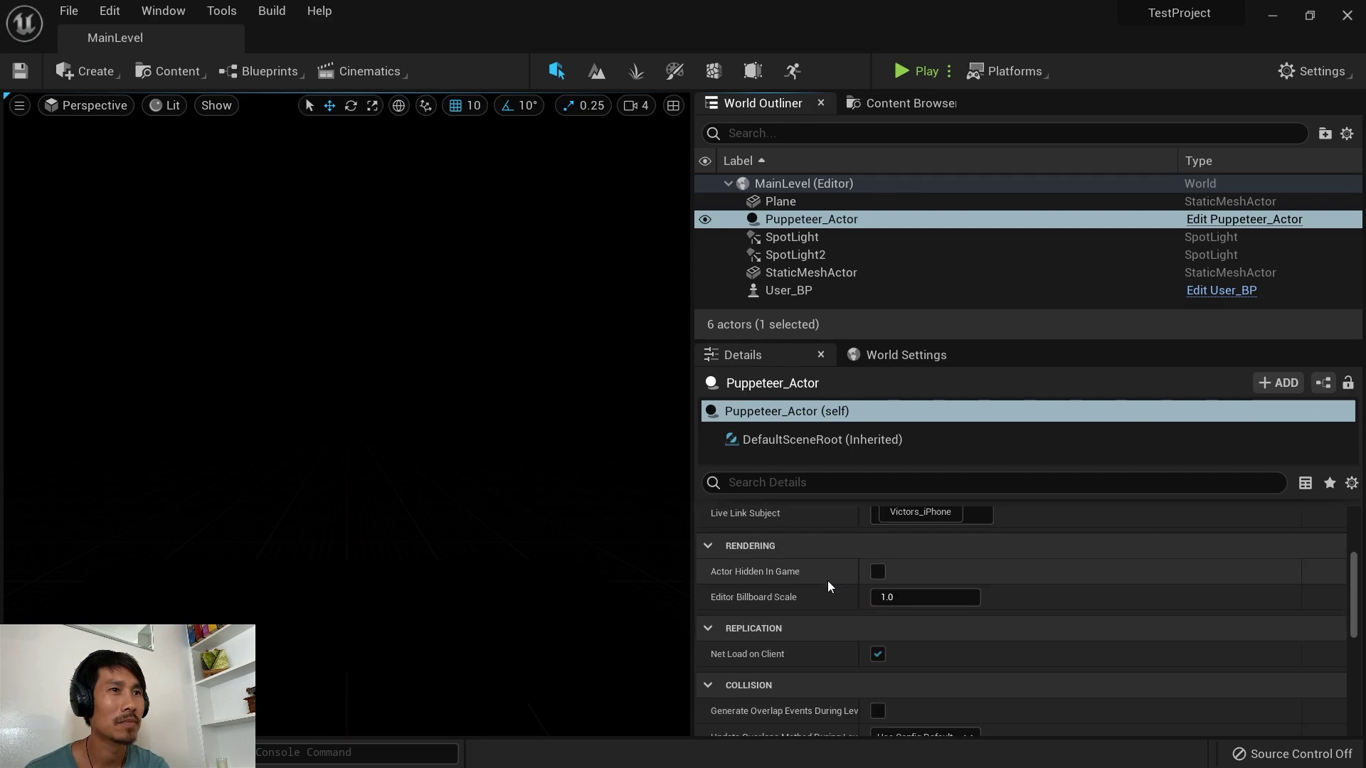
scroll(829, 574, "up", 3)
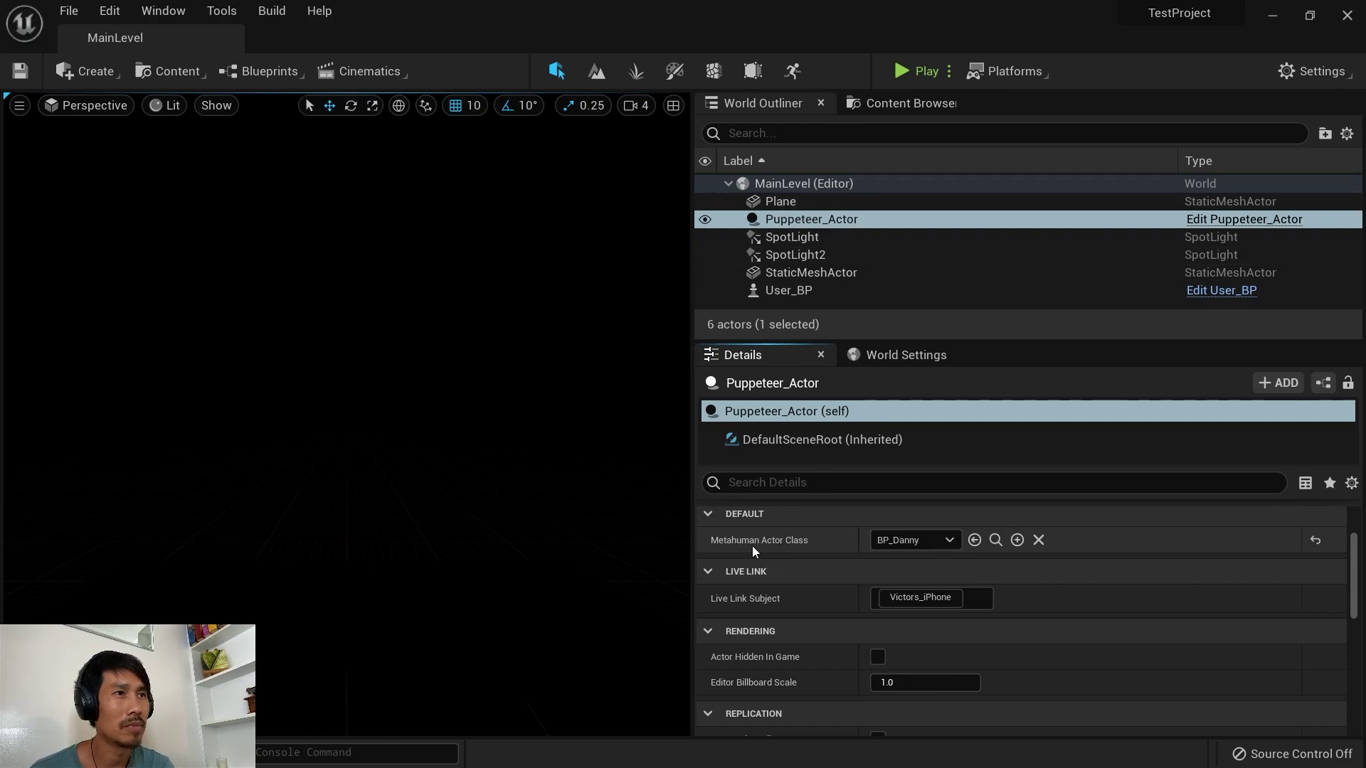
left_click(900, 540)
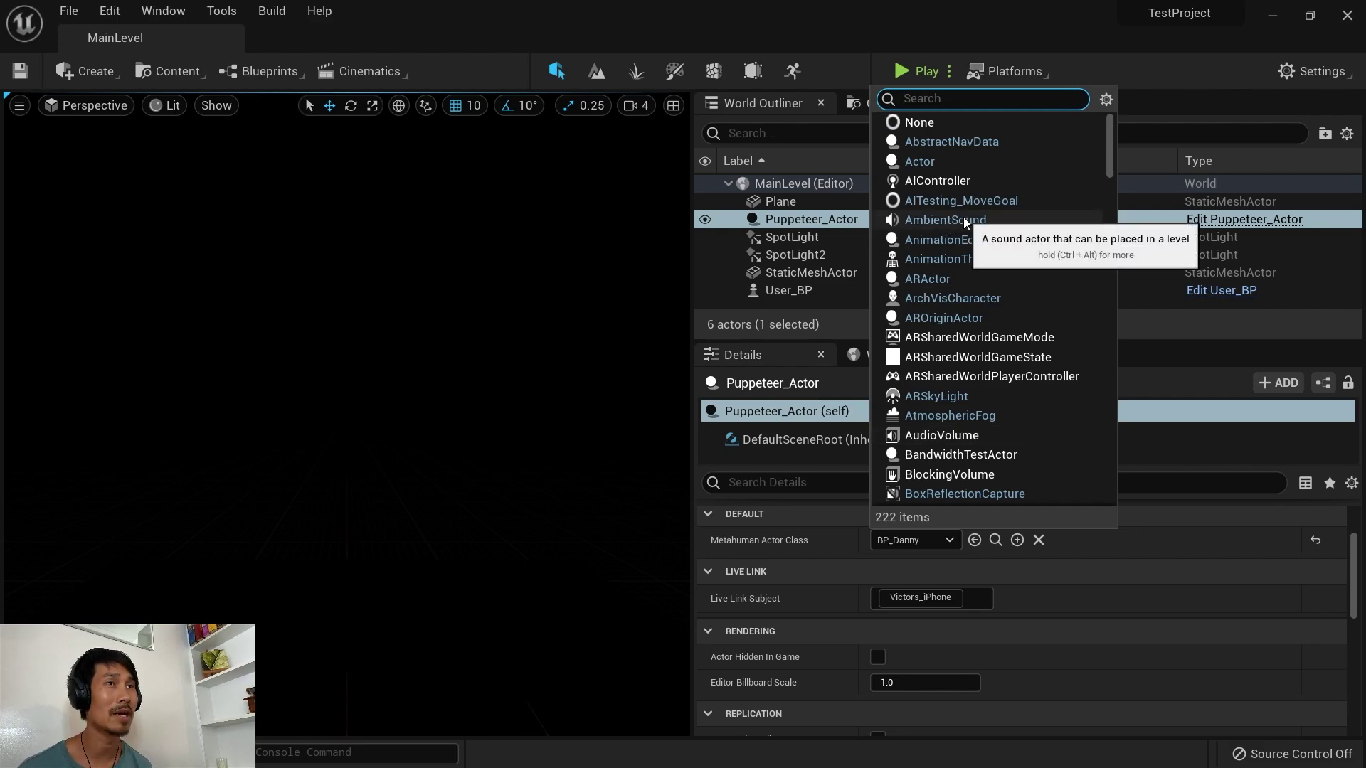
type("danny")
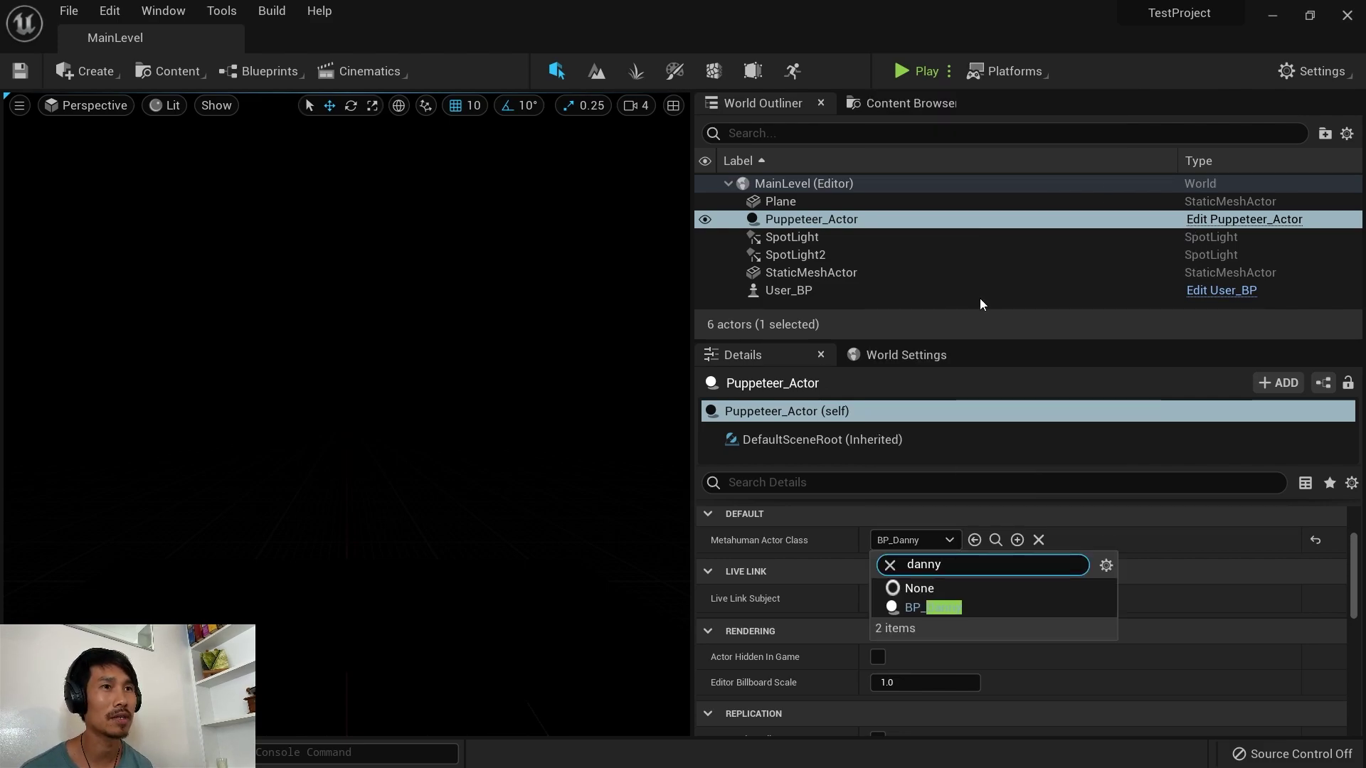
left_click(936, 608)
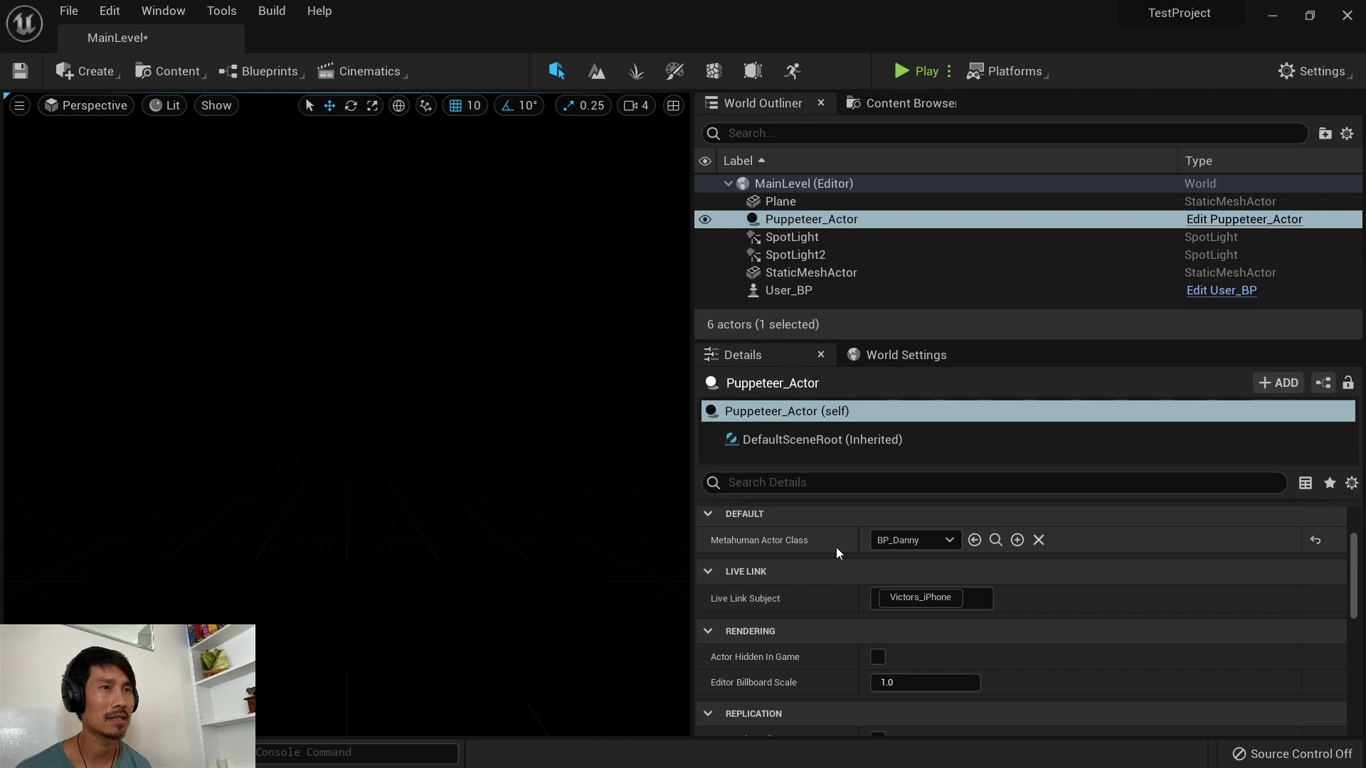
key("ctrl+shift+f")
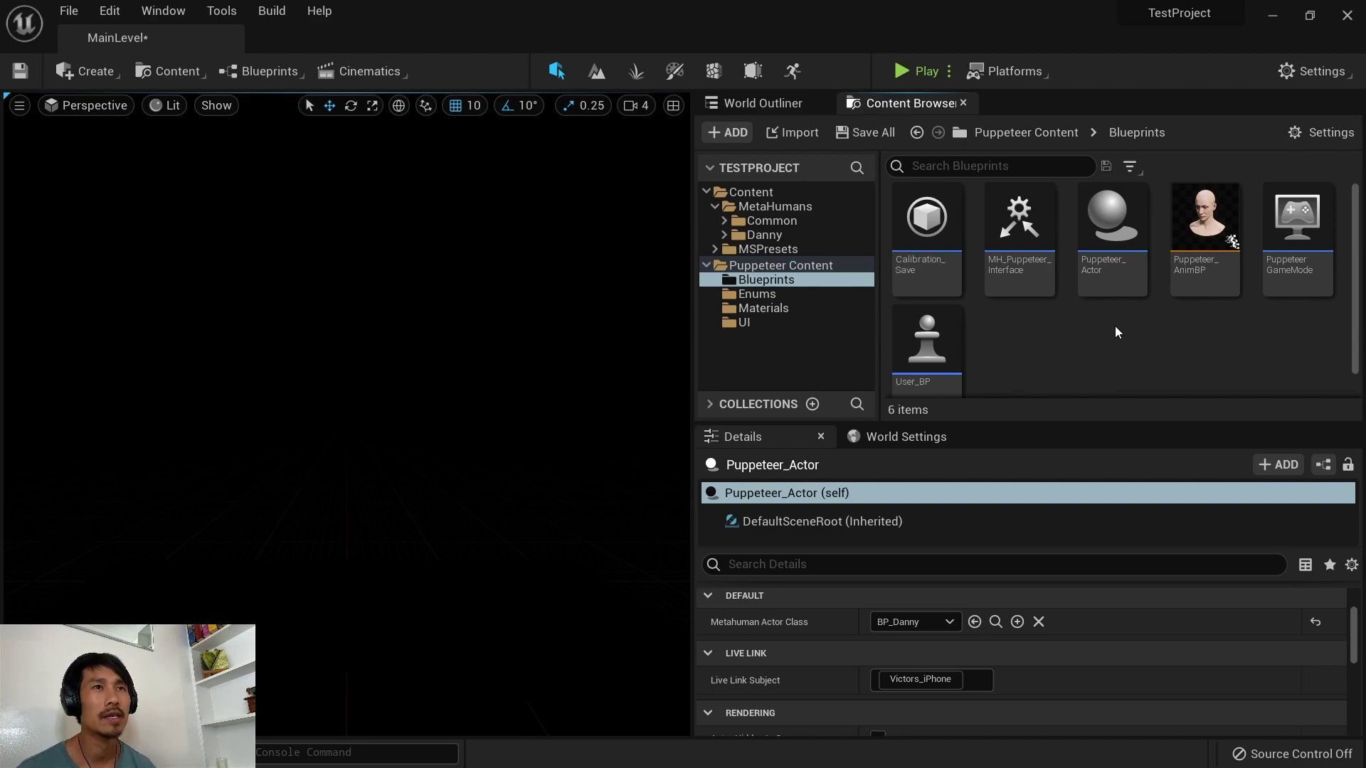
Step: Open the Puppeteer Content > Blueprints folder in the Content Browser folder tree
left_click(762, 269)
left_click(767, 280)
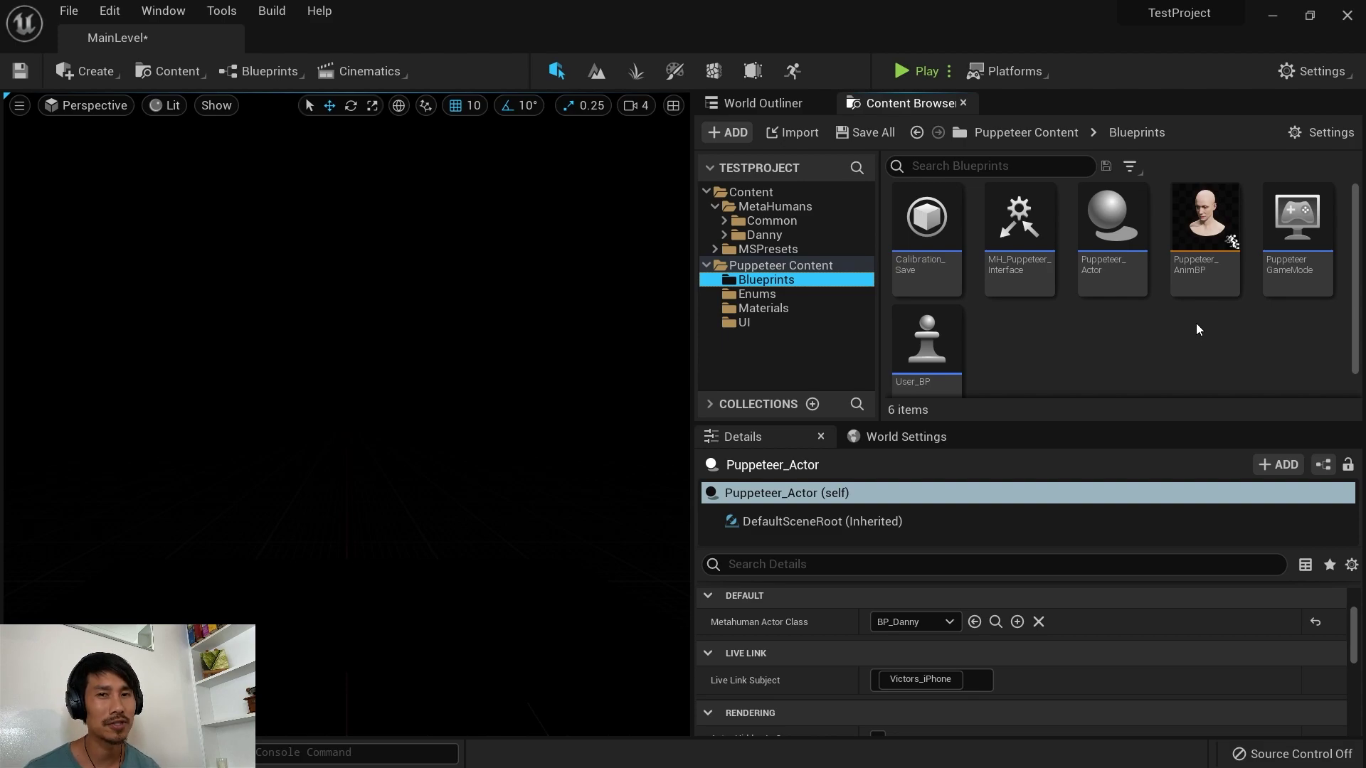
Step: Open the Puppeteer_AnimBP animation blueprint and recompile it without errors
double_click(1205, 274)
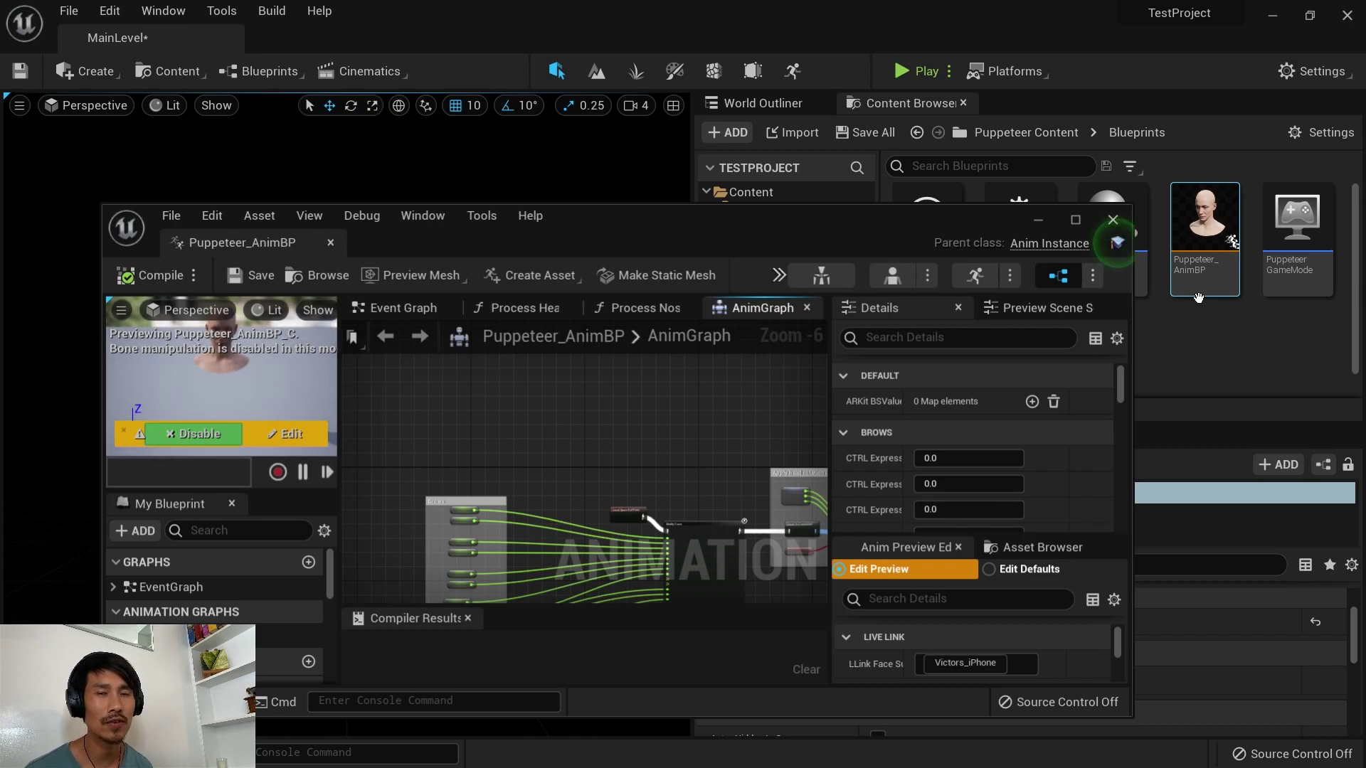
left_click(151, 276)
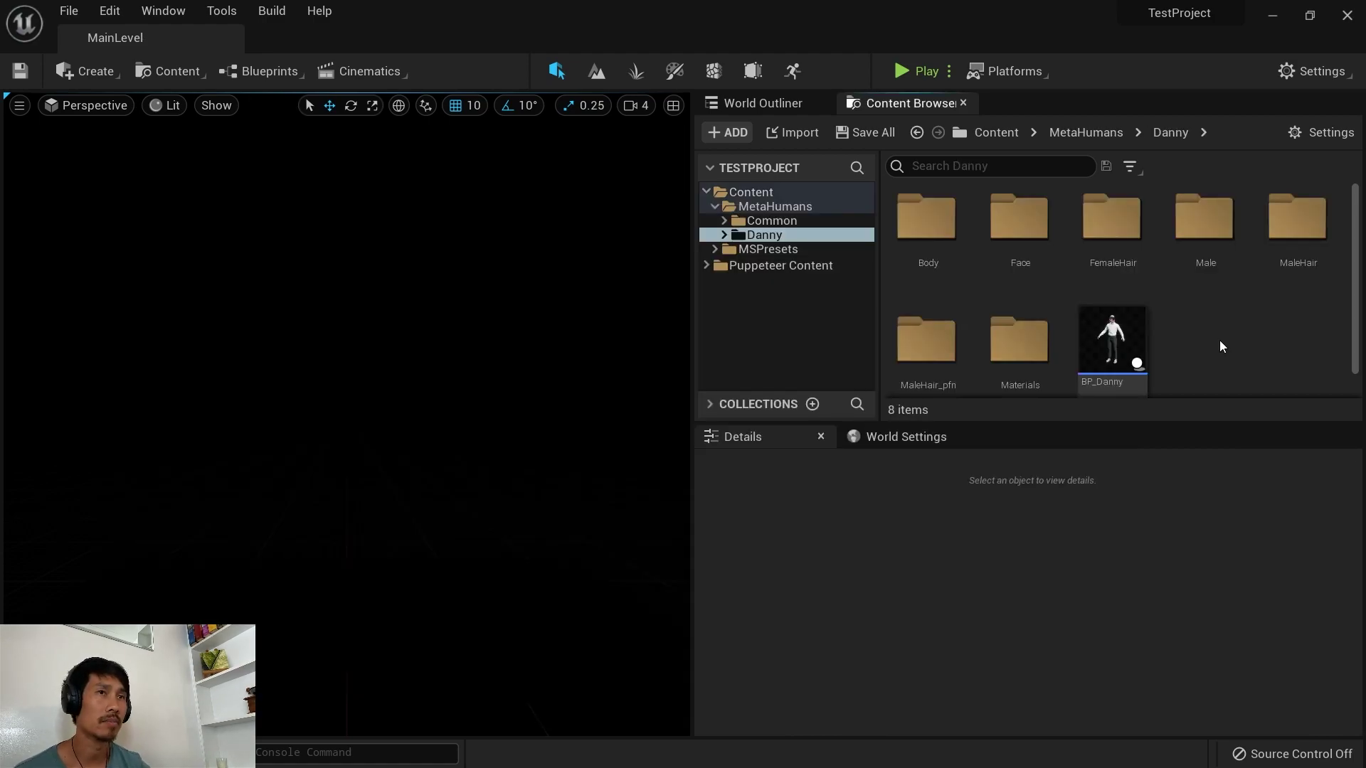
Step: Open the BP_Danny blueprint and move its editor window aside to uncover the content folders
double_click(1113, 336)
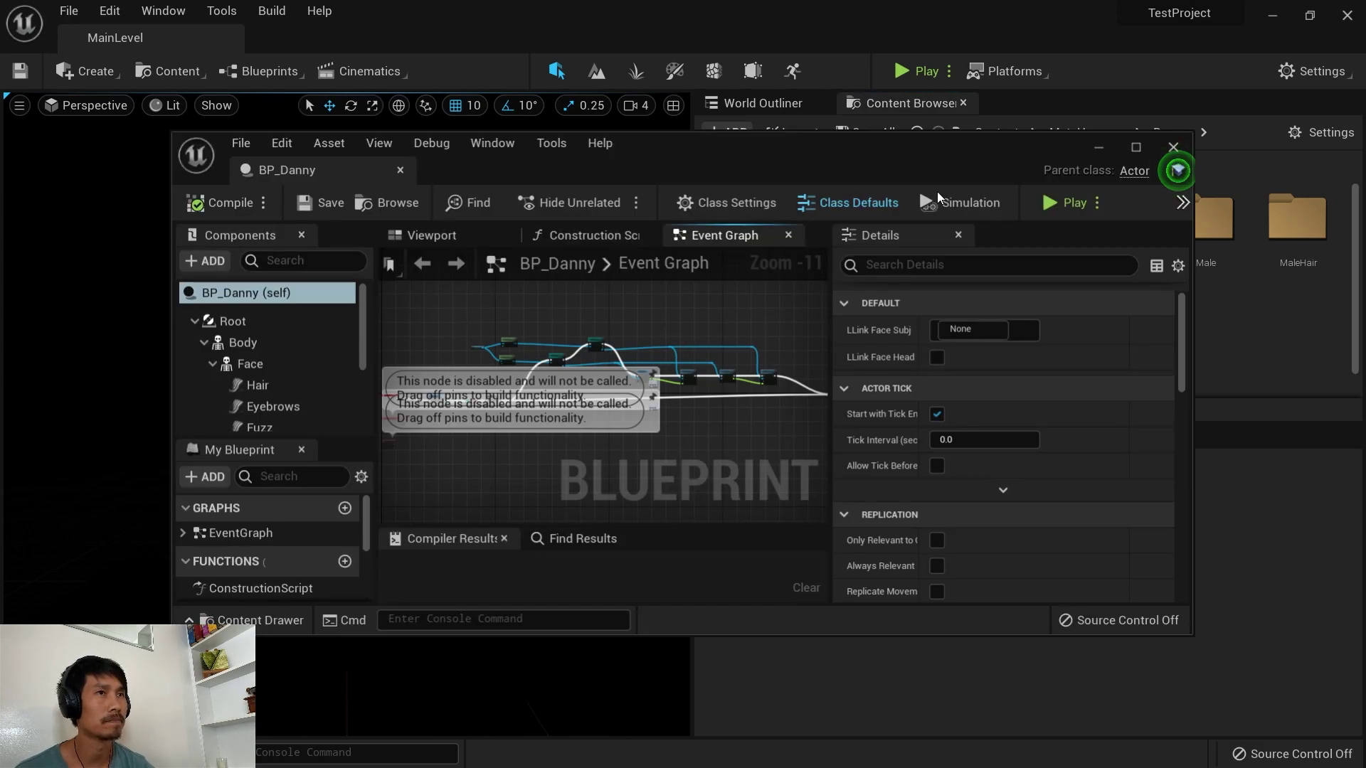
left_click_drag(648, 157, 501, 193)
left_click_drag(694, 192, 475, 264)
left_click_drag(642, 265, 642, 400)
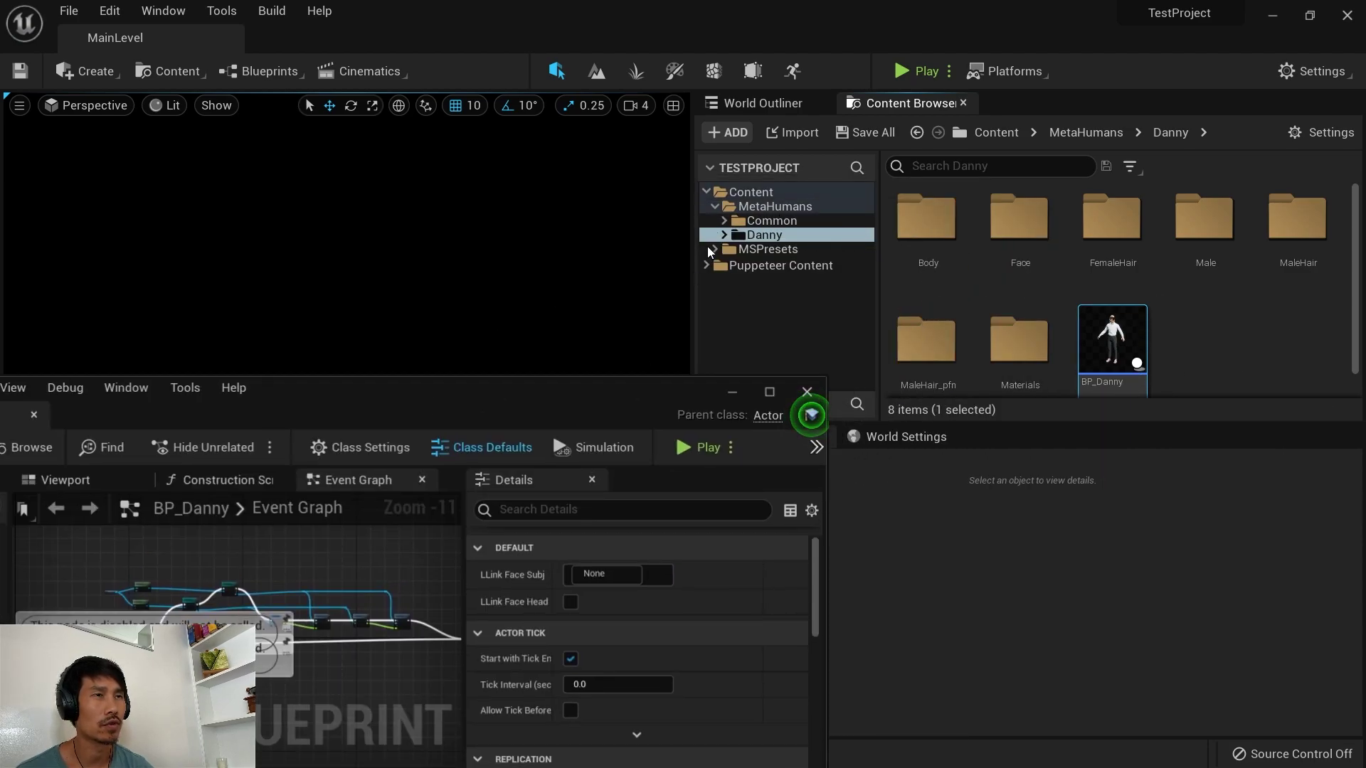
Step: Select Puppeteer_Actor in the World Outliner, bring up its MetaHuman class BP_Danny, and maximize the editor
left_click(762, 103)
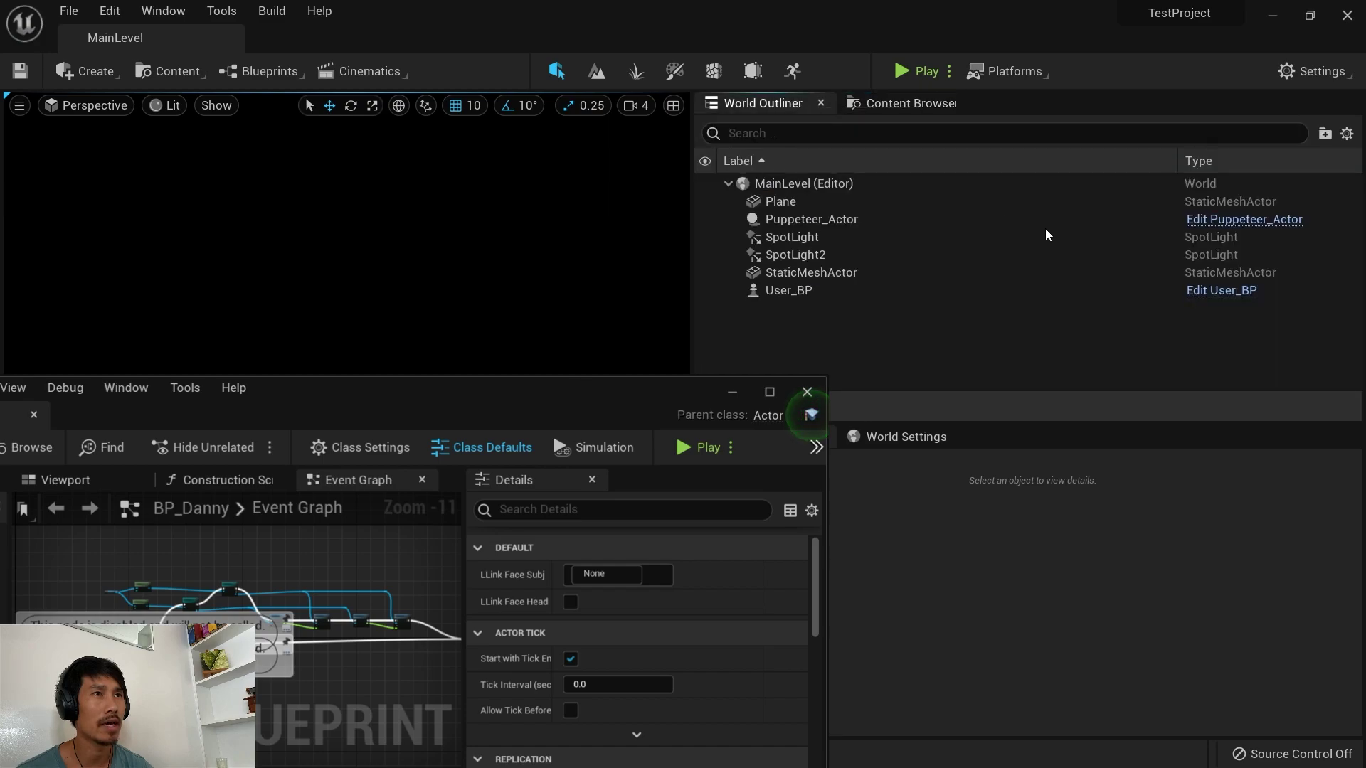
left_click(844, 221)
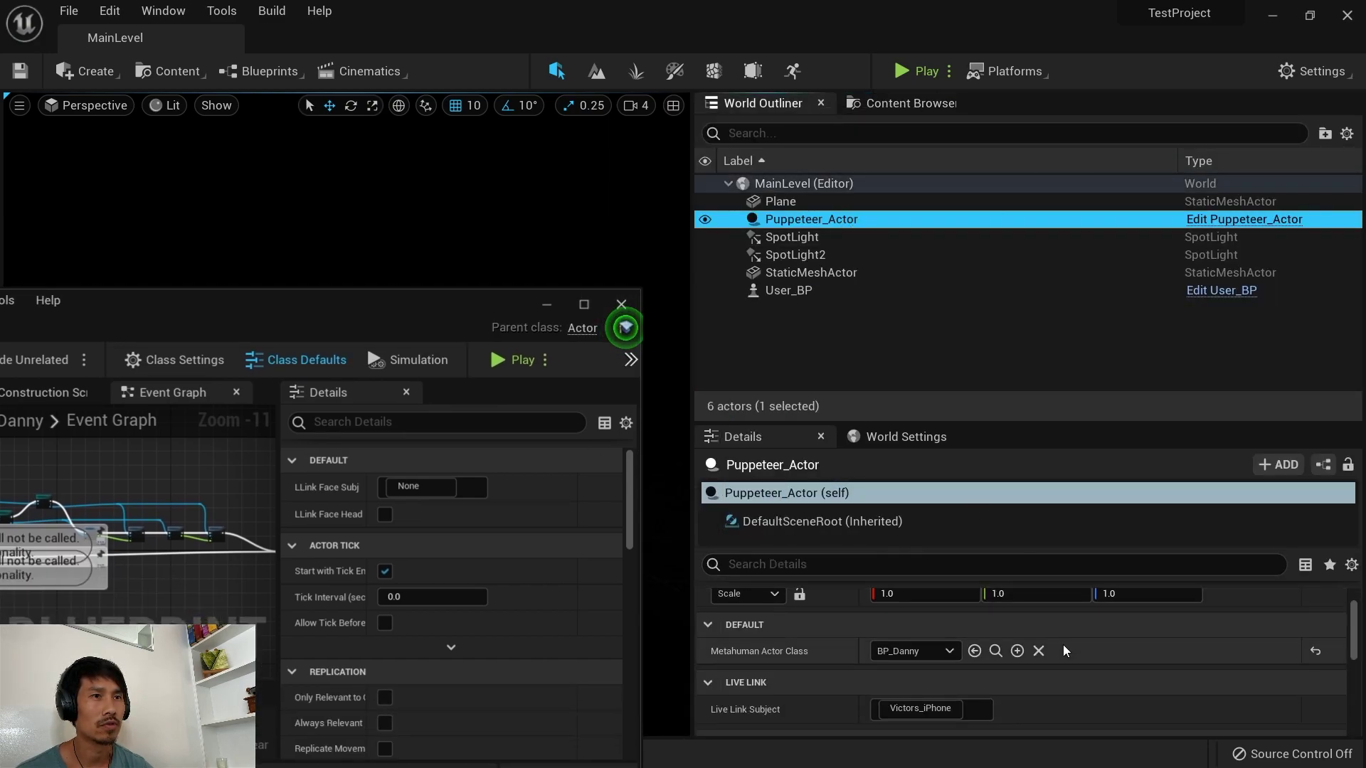
left_click(996, 651)
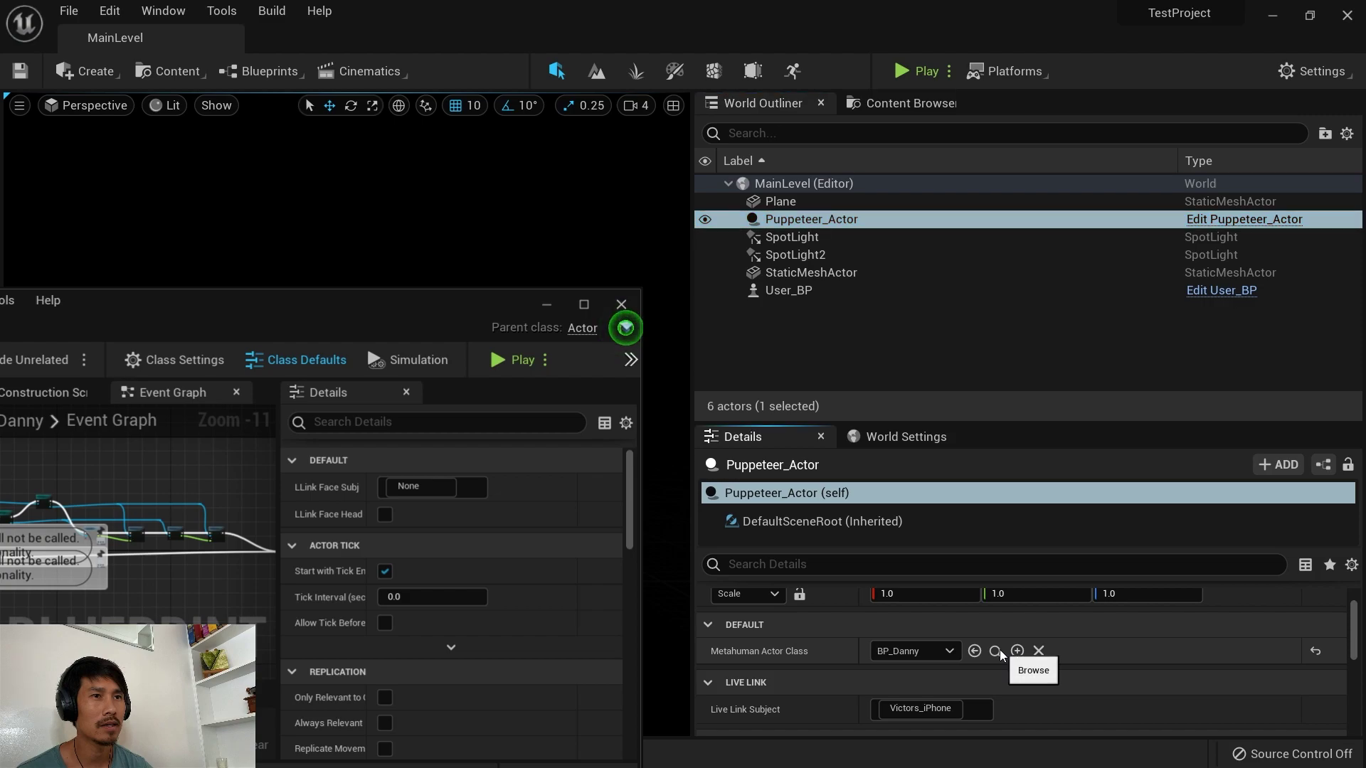
left_click(995, 652)
left_click_drag(612, 291, 1078, 147)
double_click(1077, 148)
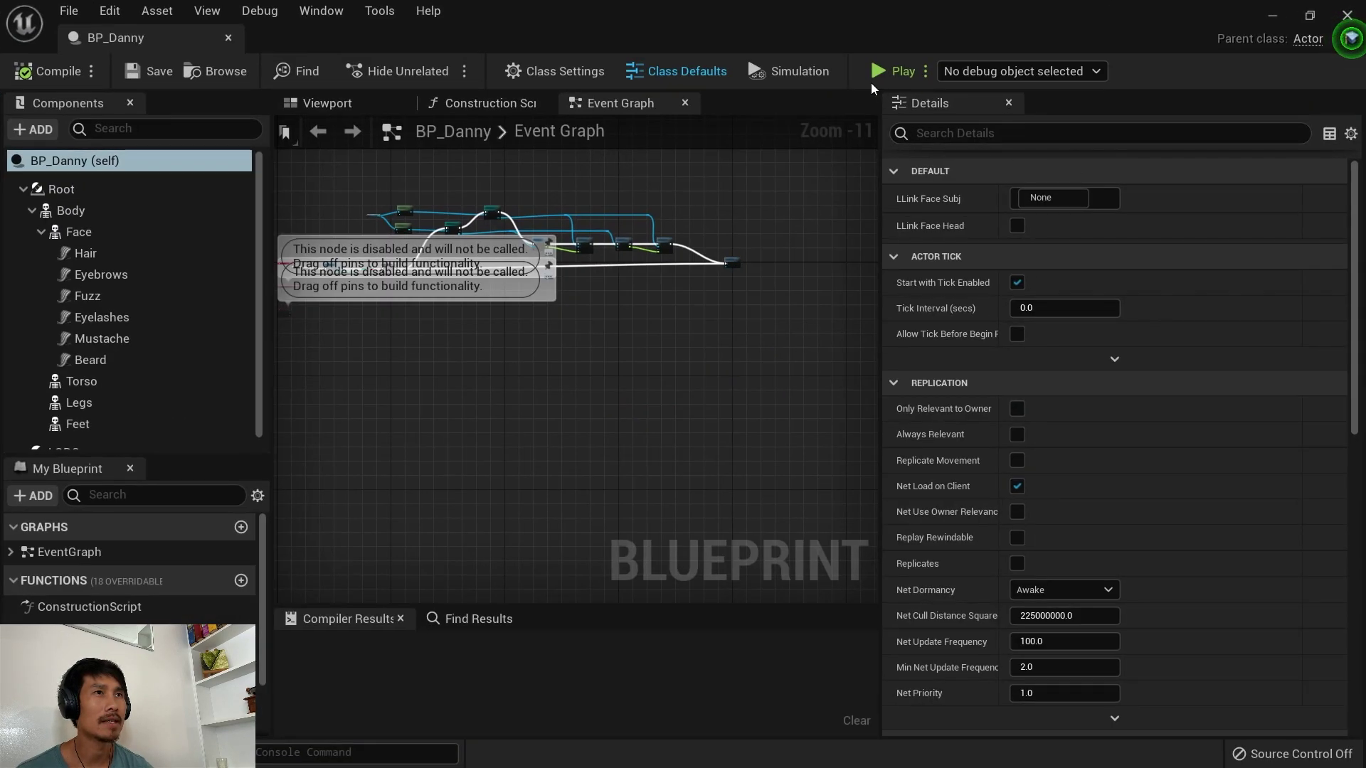
left_click(1003, 133)
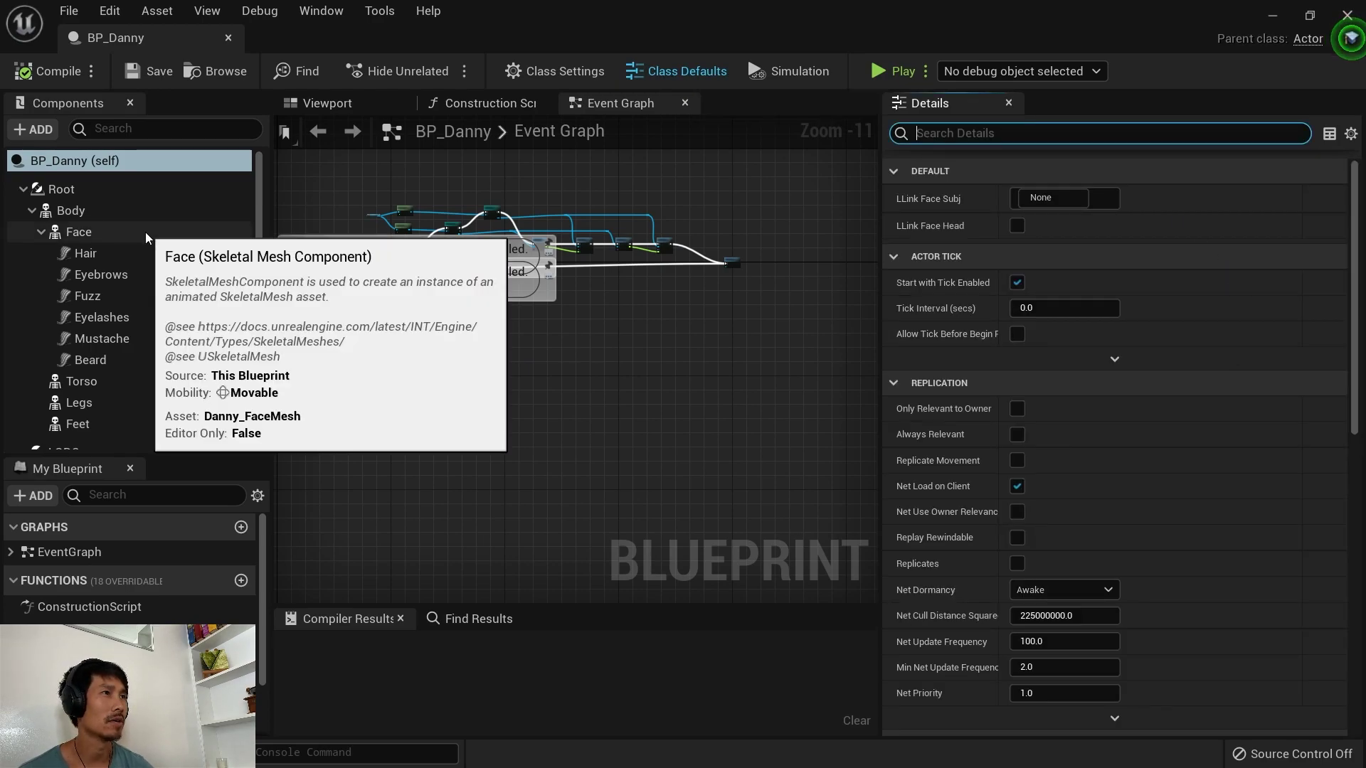
Step: Select the Face component and confirm its Anim Class is Puppeteer_AnimBP_C, leaving it unchanged
left_click(73, 232)
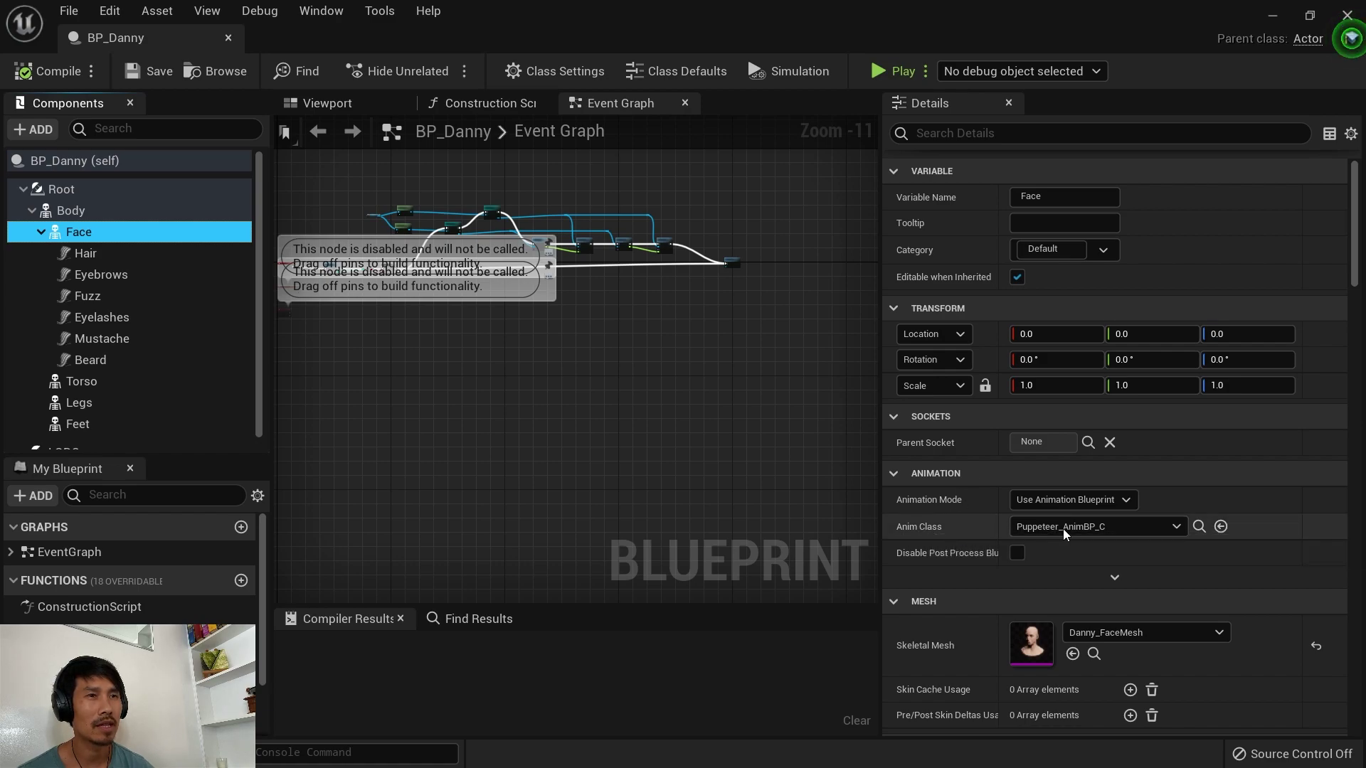
left_click(1092, 527)
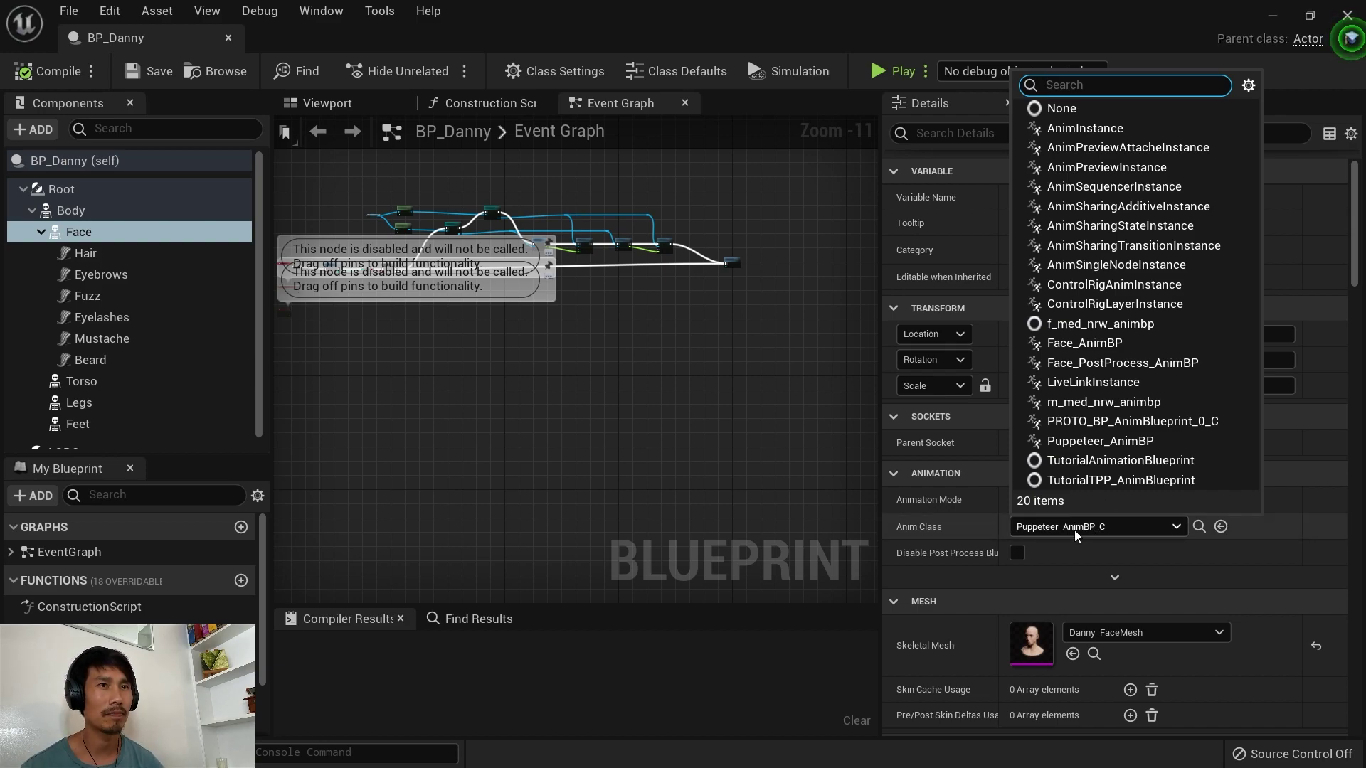
left_click(944, 535)
left_click(1128, 527)
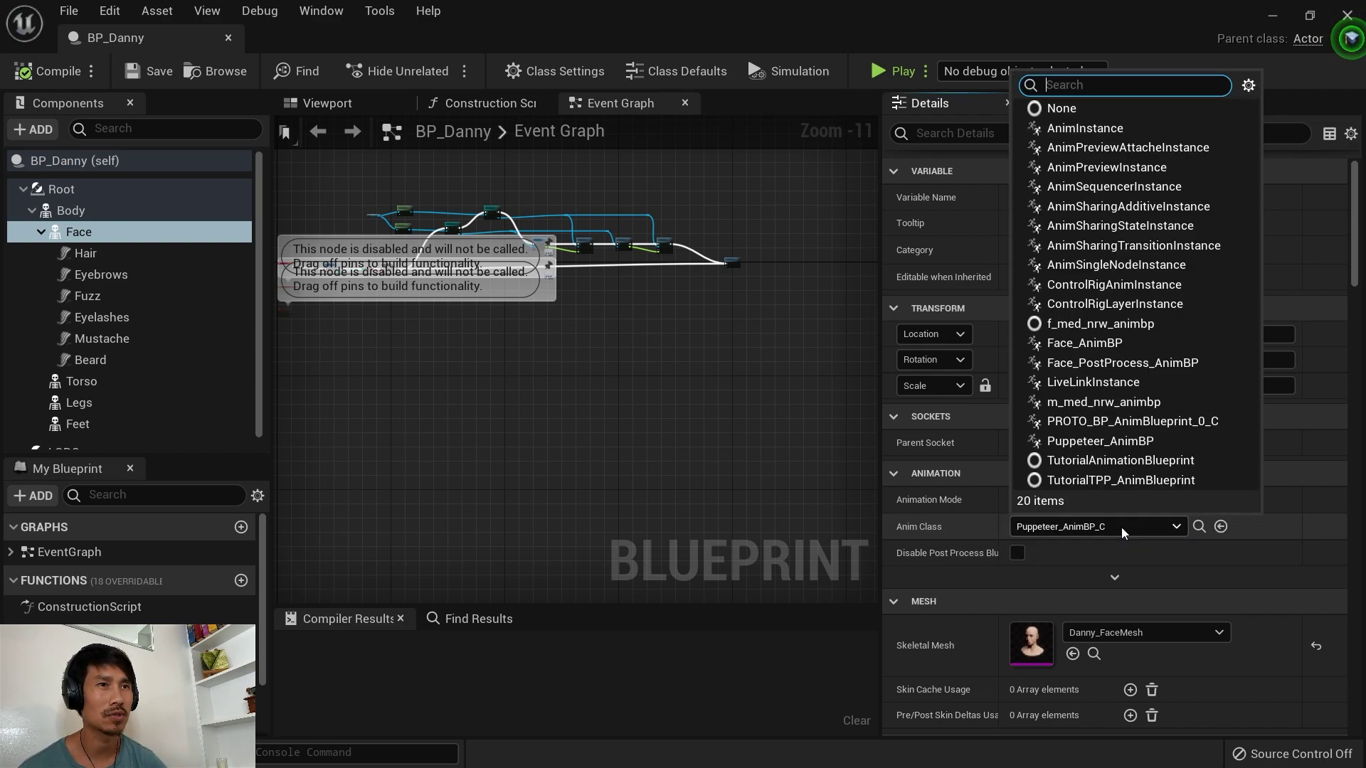
left_click(961, 527)
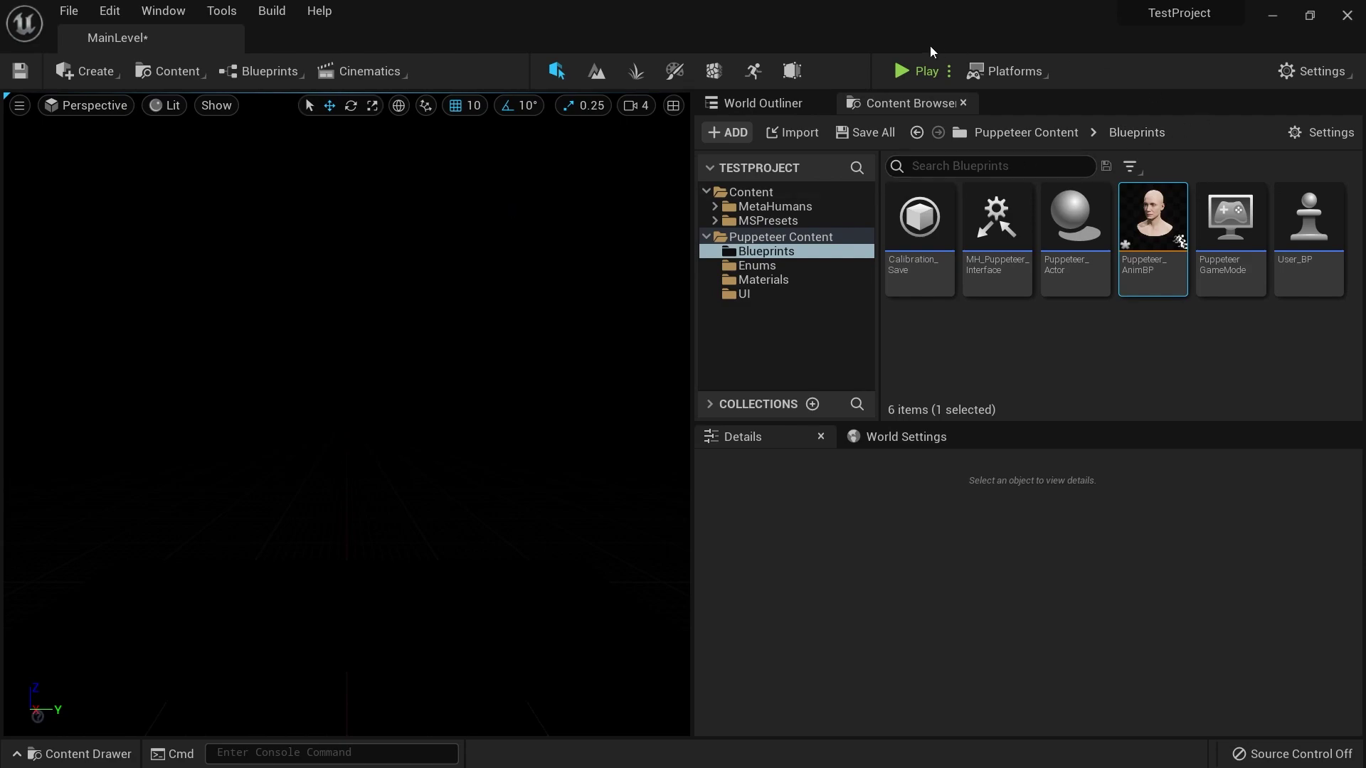
Step: Start Play-in-Editor with Alt+P so MainLevel runs with Danny's face animating live
key("alt+p")
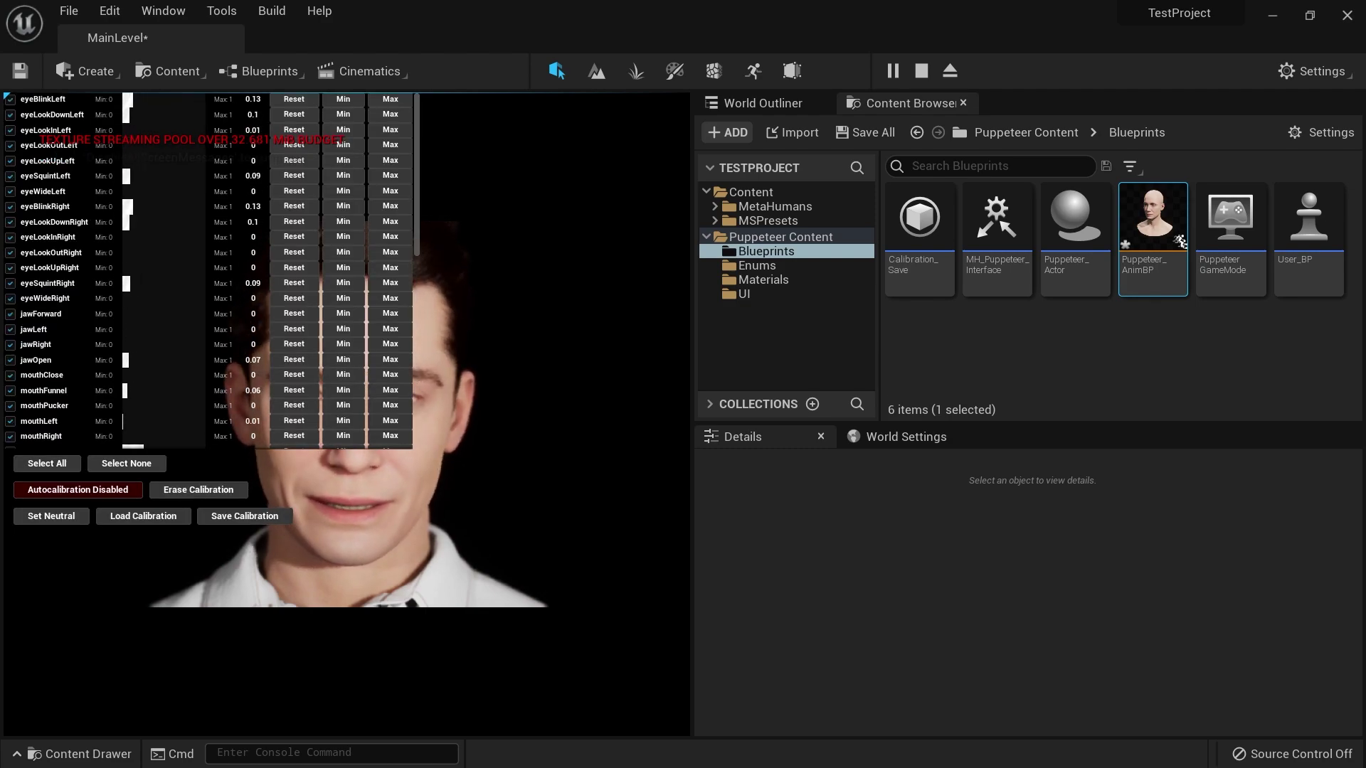
Step: Make the play session fullscreen with F11 and scroll the calibration panel to the brow blendshapes
key("F11")
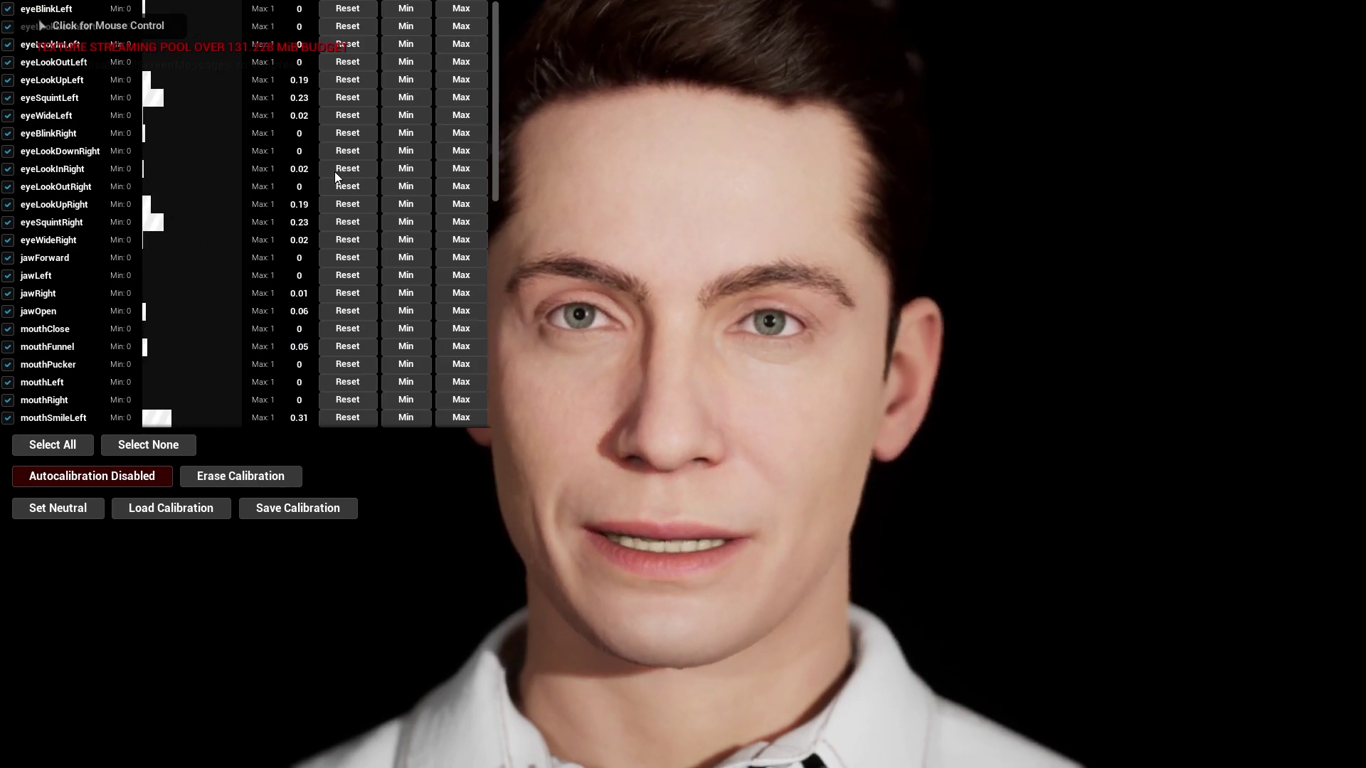
left_click_drag(497, 168, 496, 28)
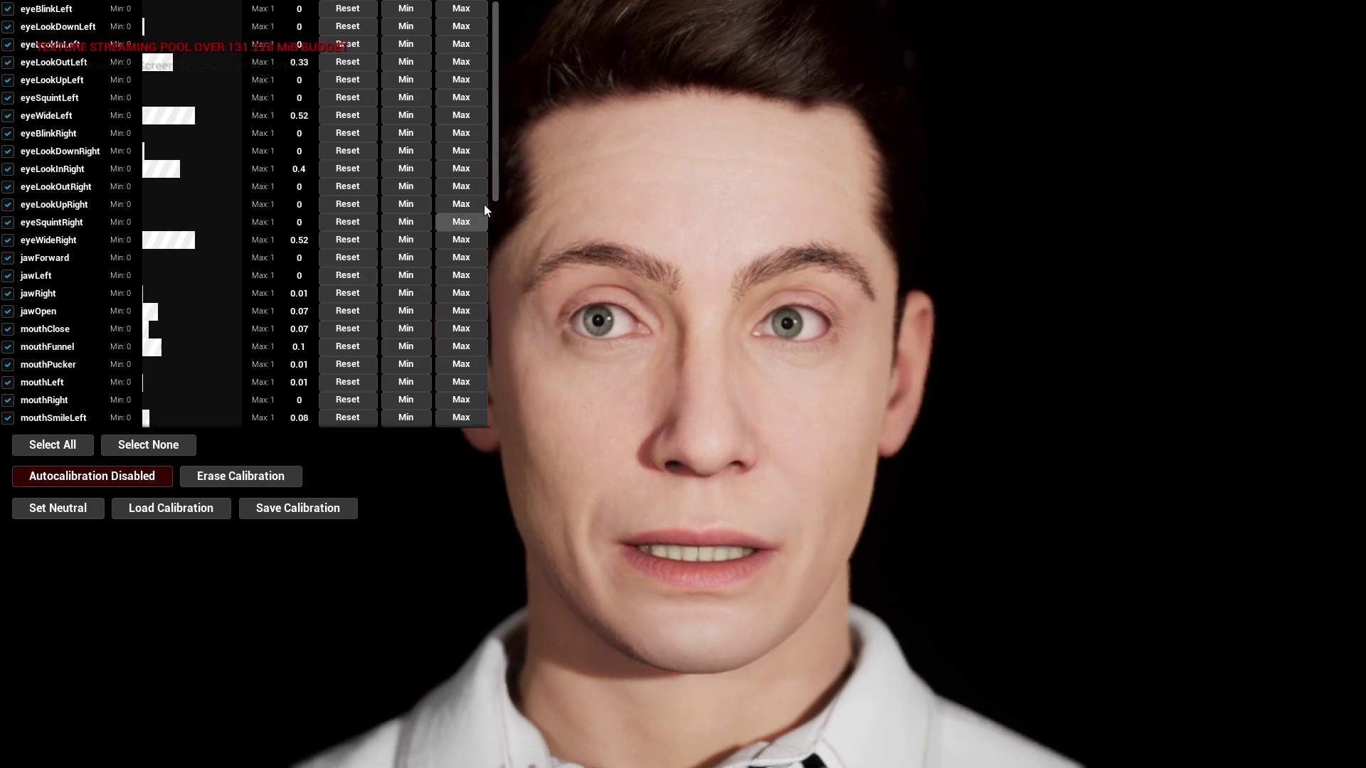
left_click_drag(496, 193, 496, 413)
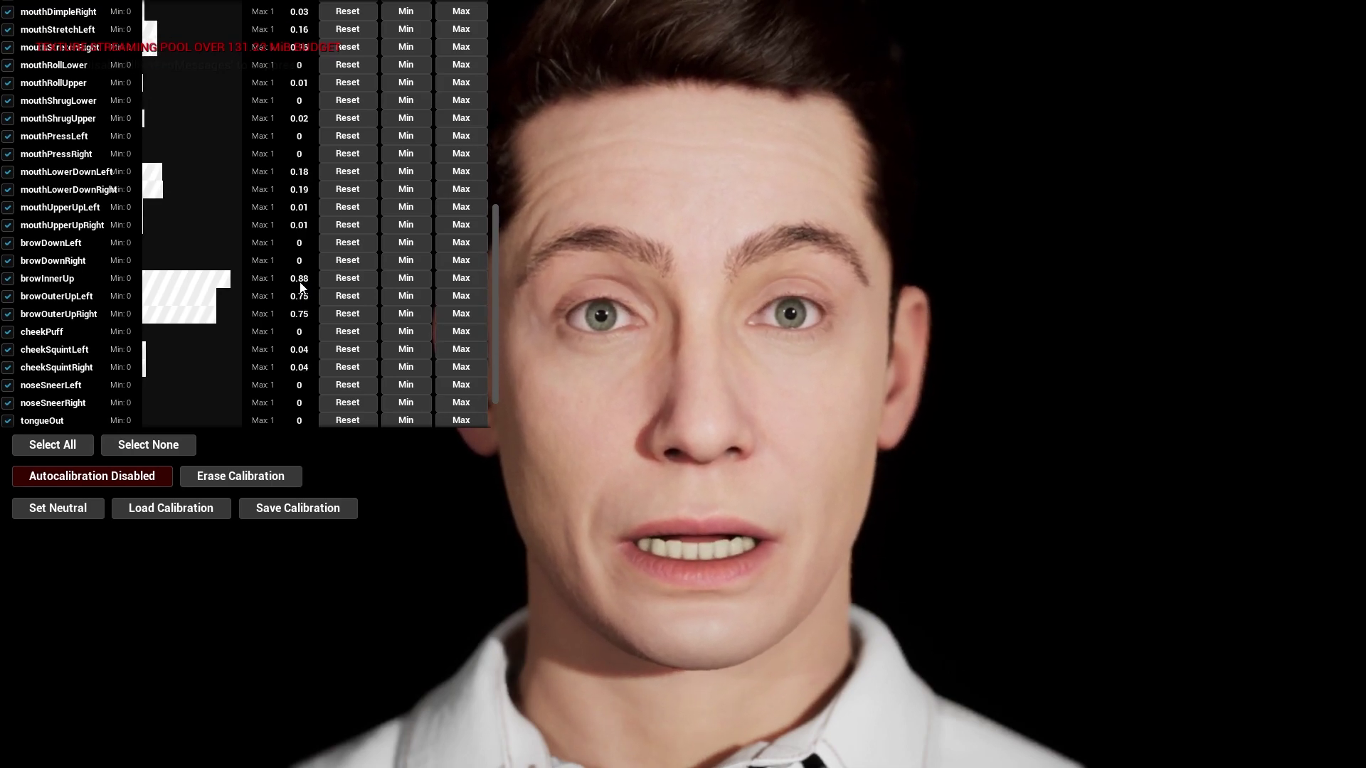
Step: Record brow maxima: browInnerUp at 0.84, browDownLeft at 0.74 and browDownRight at 0.75
left_click(468, 280)
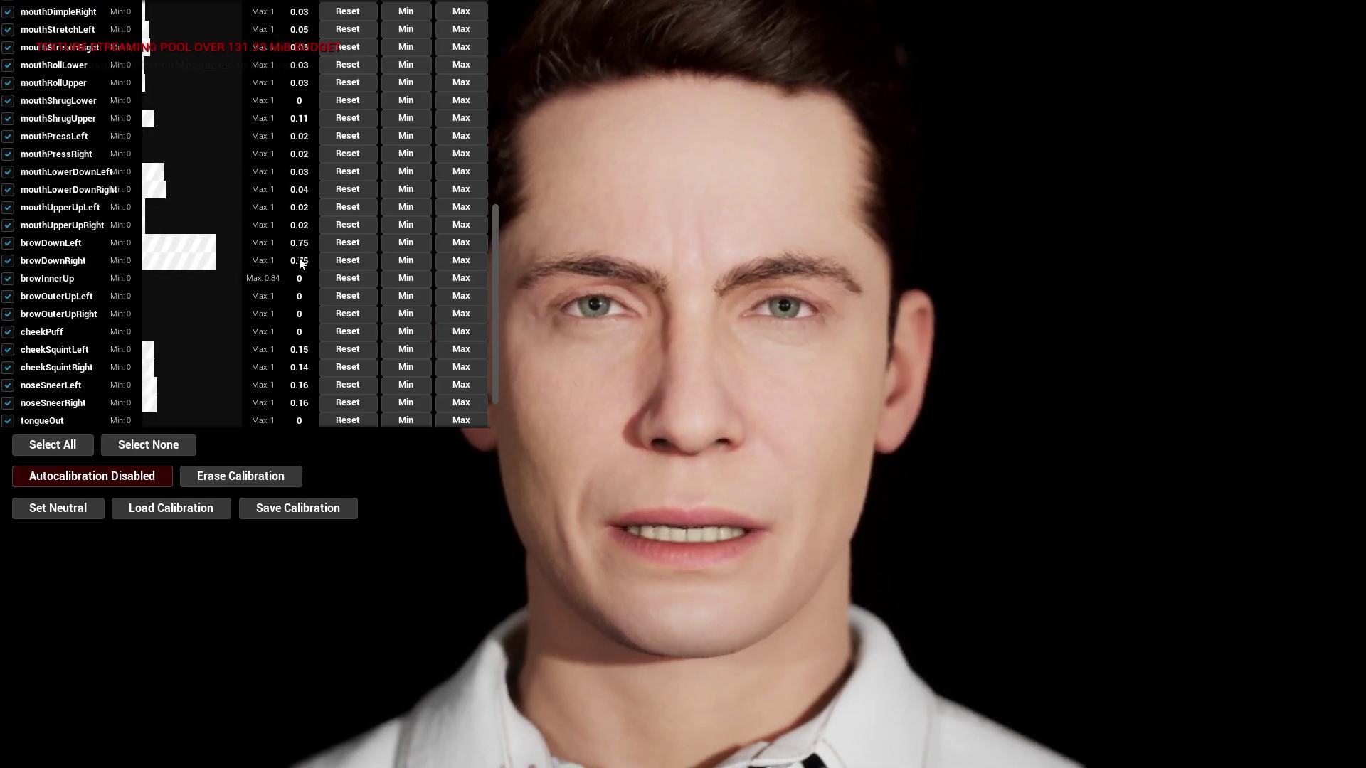
left_click(446, 245)
left_click(456, 262)
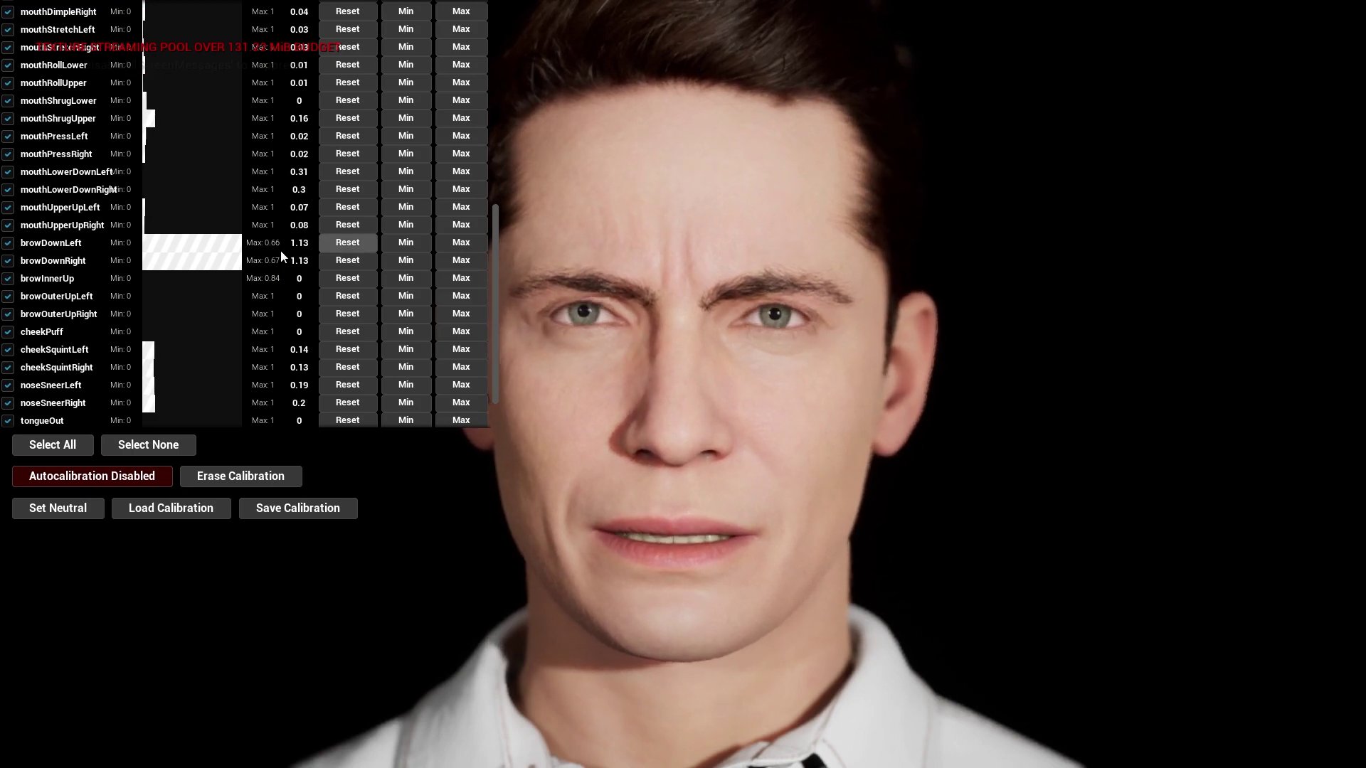
left_click(472, 243)
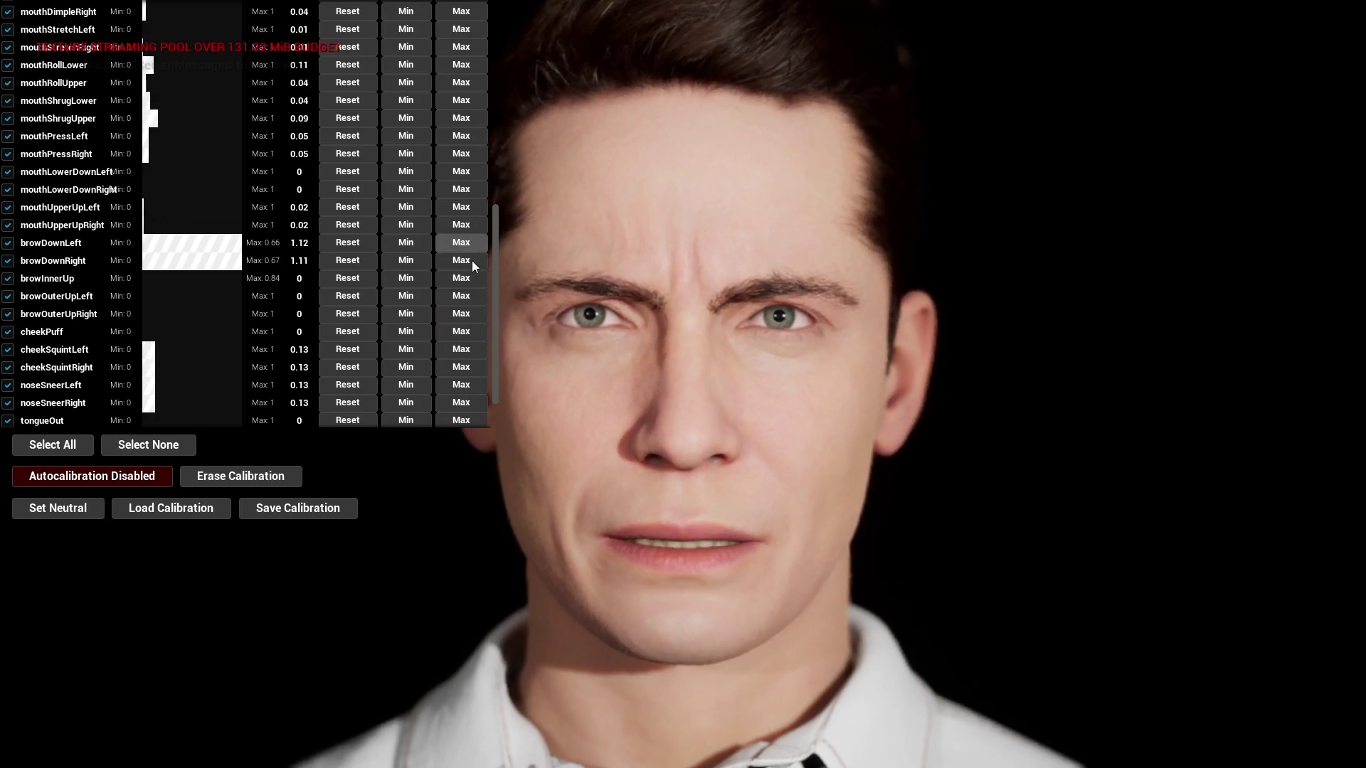
left_click(471, 260)
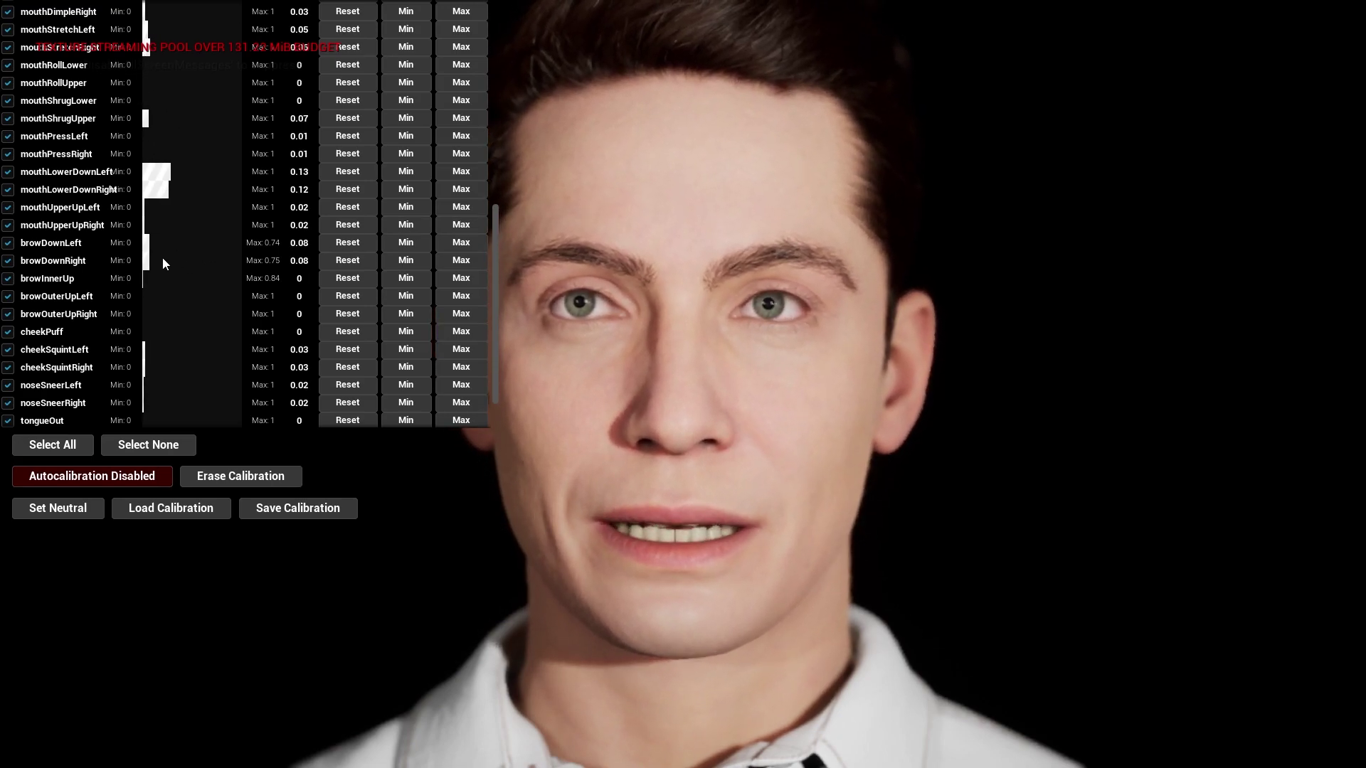
Step: Record browDownLeft and browDownRight minimums at 0.03 from the resting face
scroll(496, 256, "up", 2)
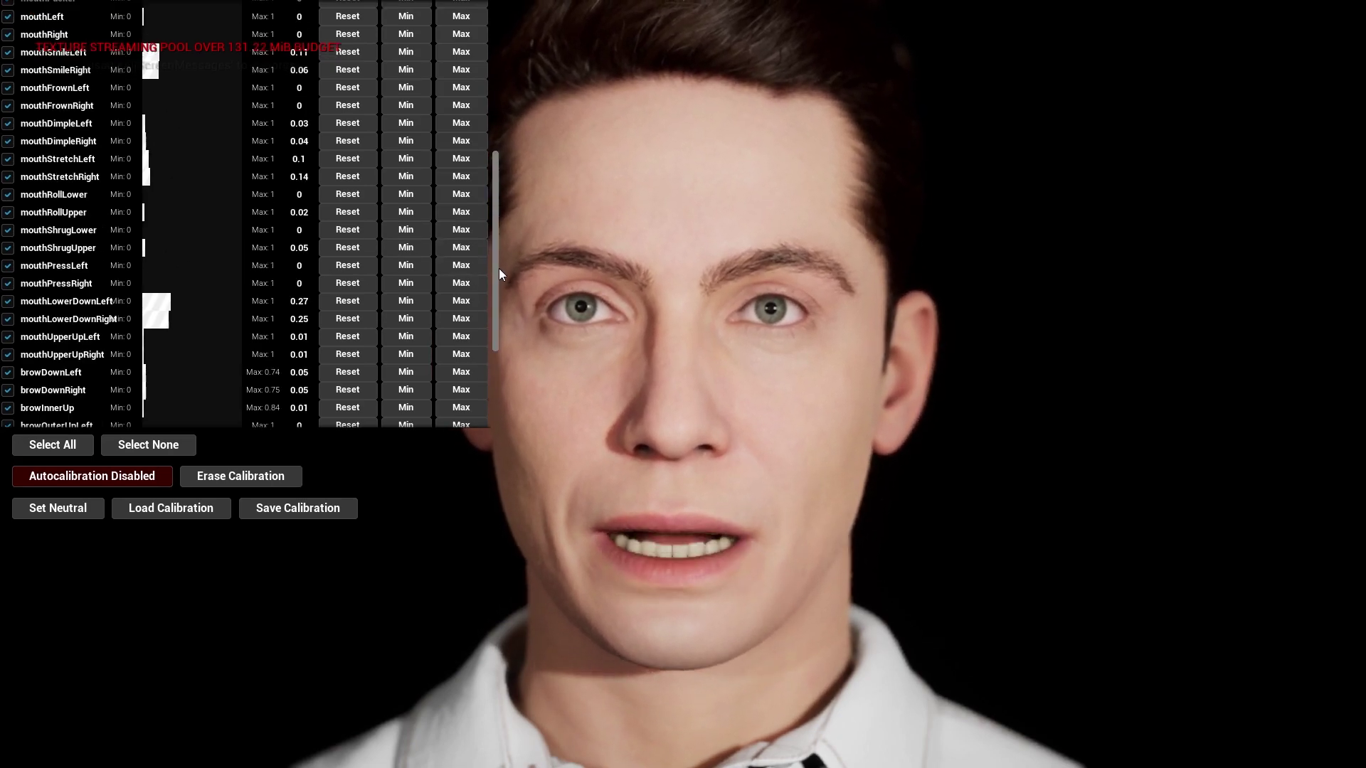
scroll(498, 334, "down", 4)
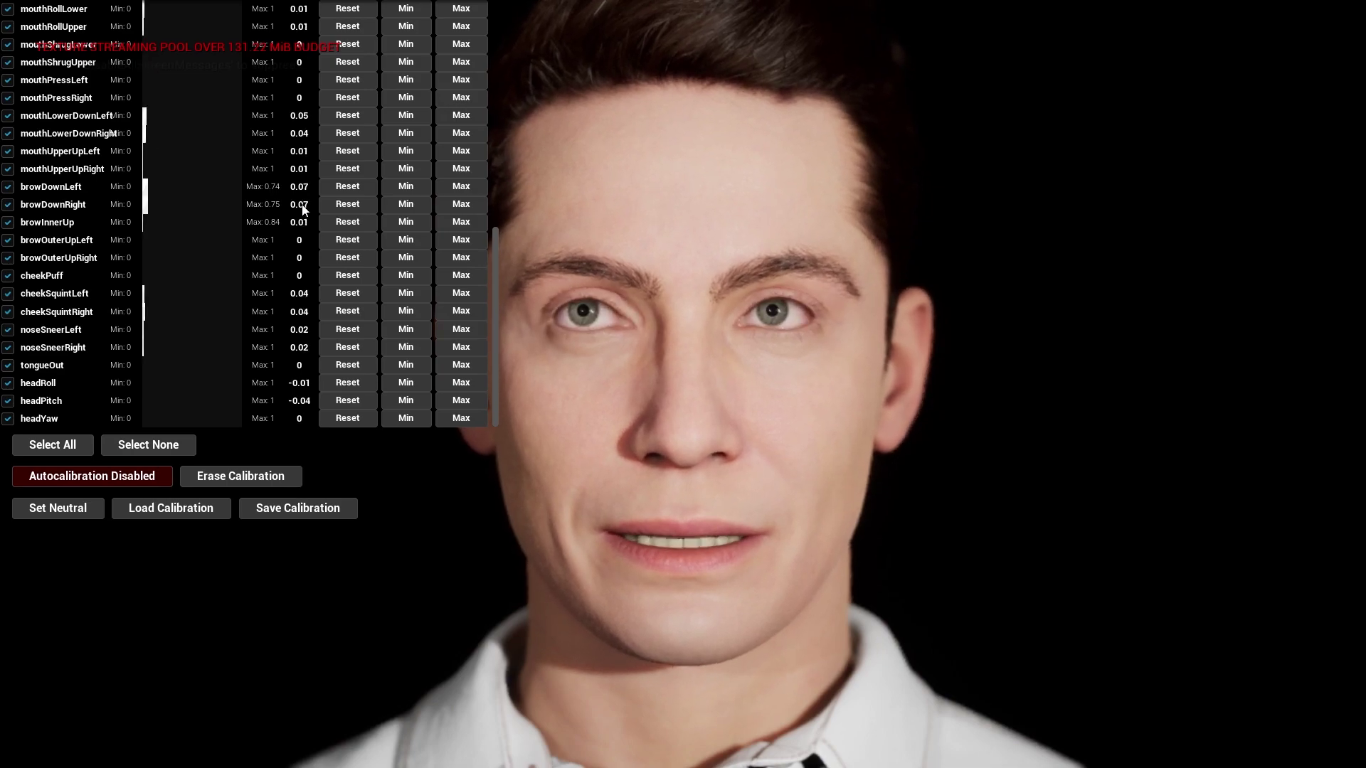
left_click(406, 188)
left_click(413, 210)
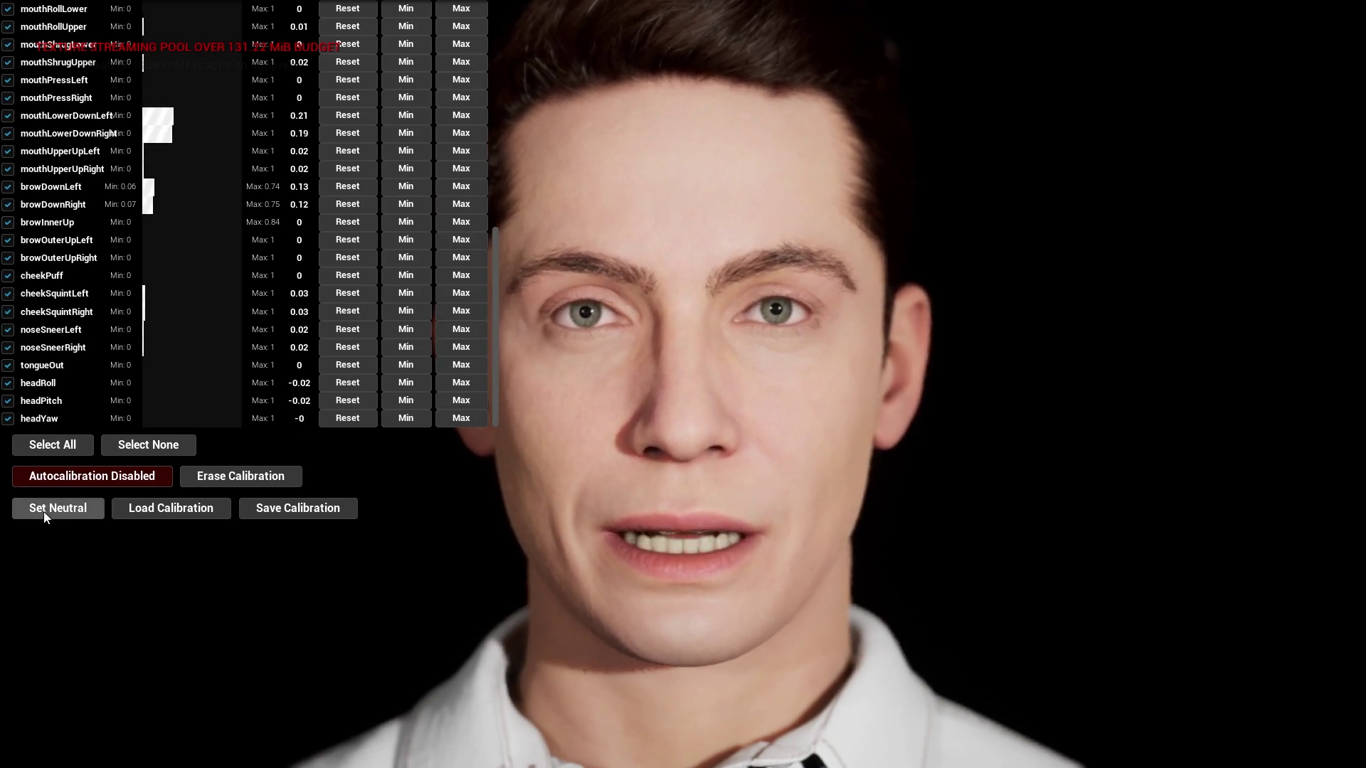
Step: Capture the relaxed face as the neutral pose and review the updated calibration list
left_click(44, 511)
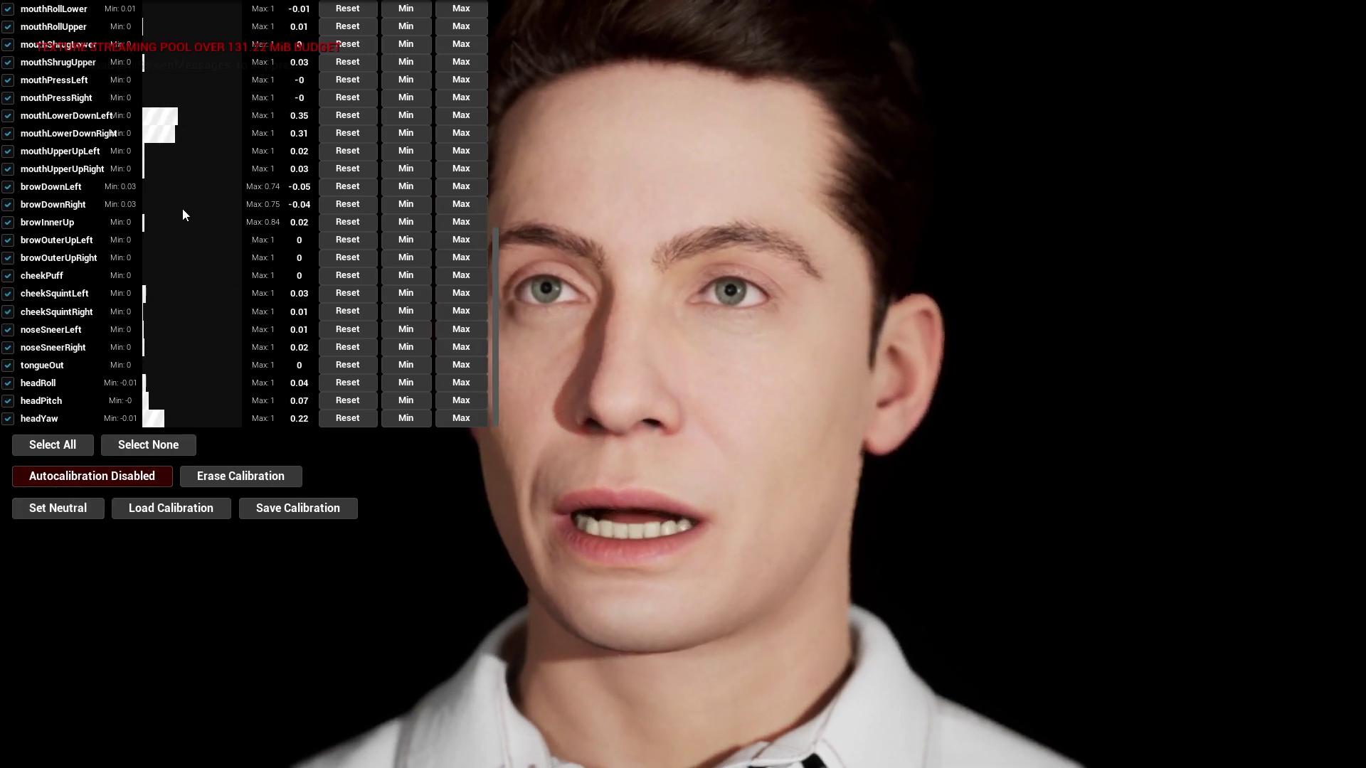
left_click_drag(493, 274, 503, 14)
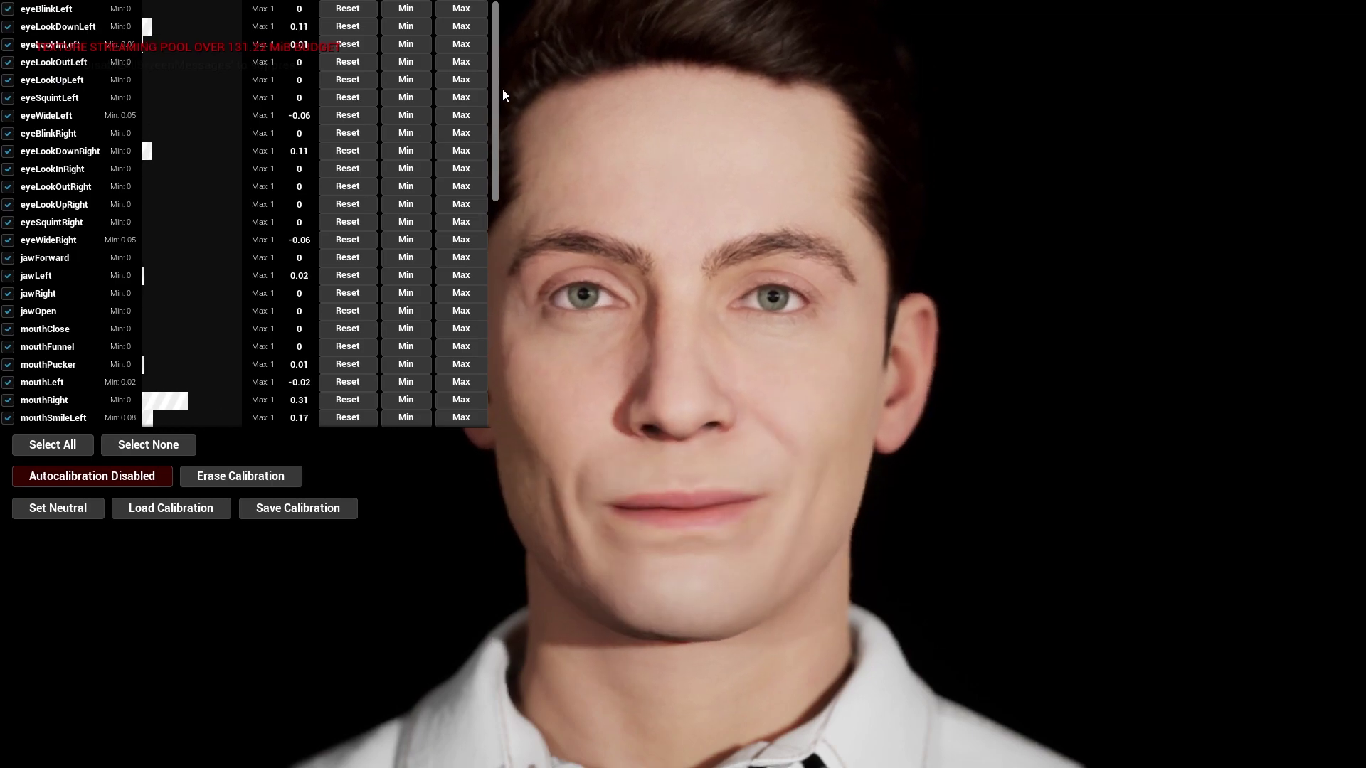
left_click_drag(502, 95, 510, 366)
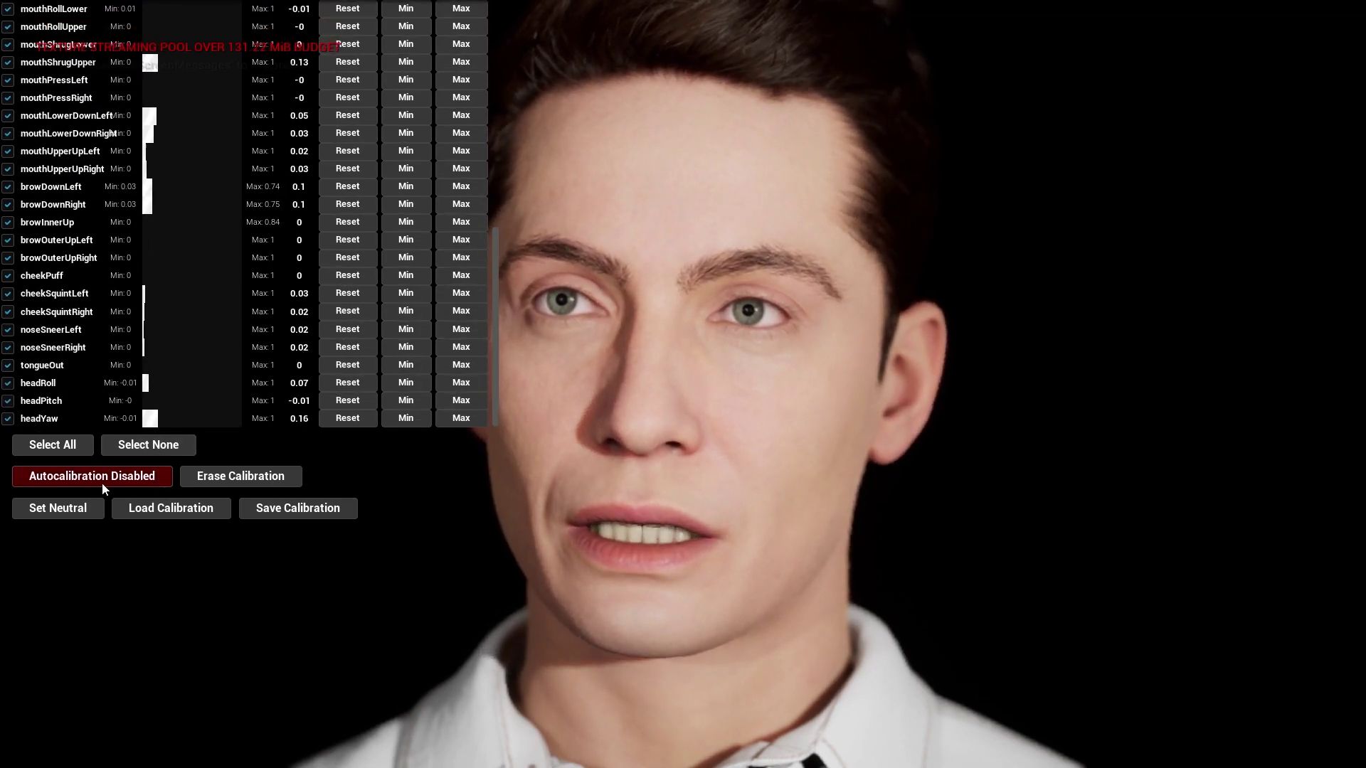
Step: Deselect all channels, set eyeSquintLeft and eyeSquintRight maxima to 0.49, then re-enable all channels
left_click(119, 445)
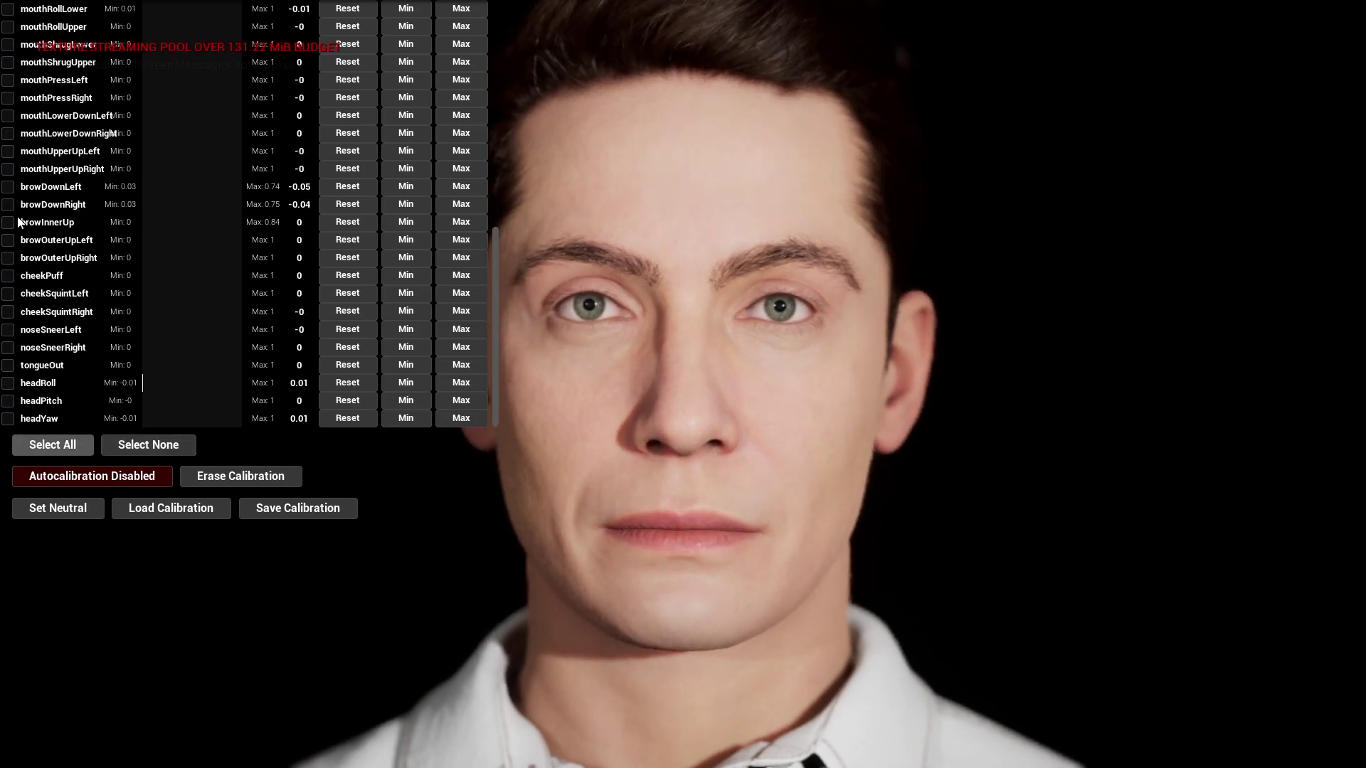
left_click_drag(496, 276, 496, 5)
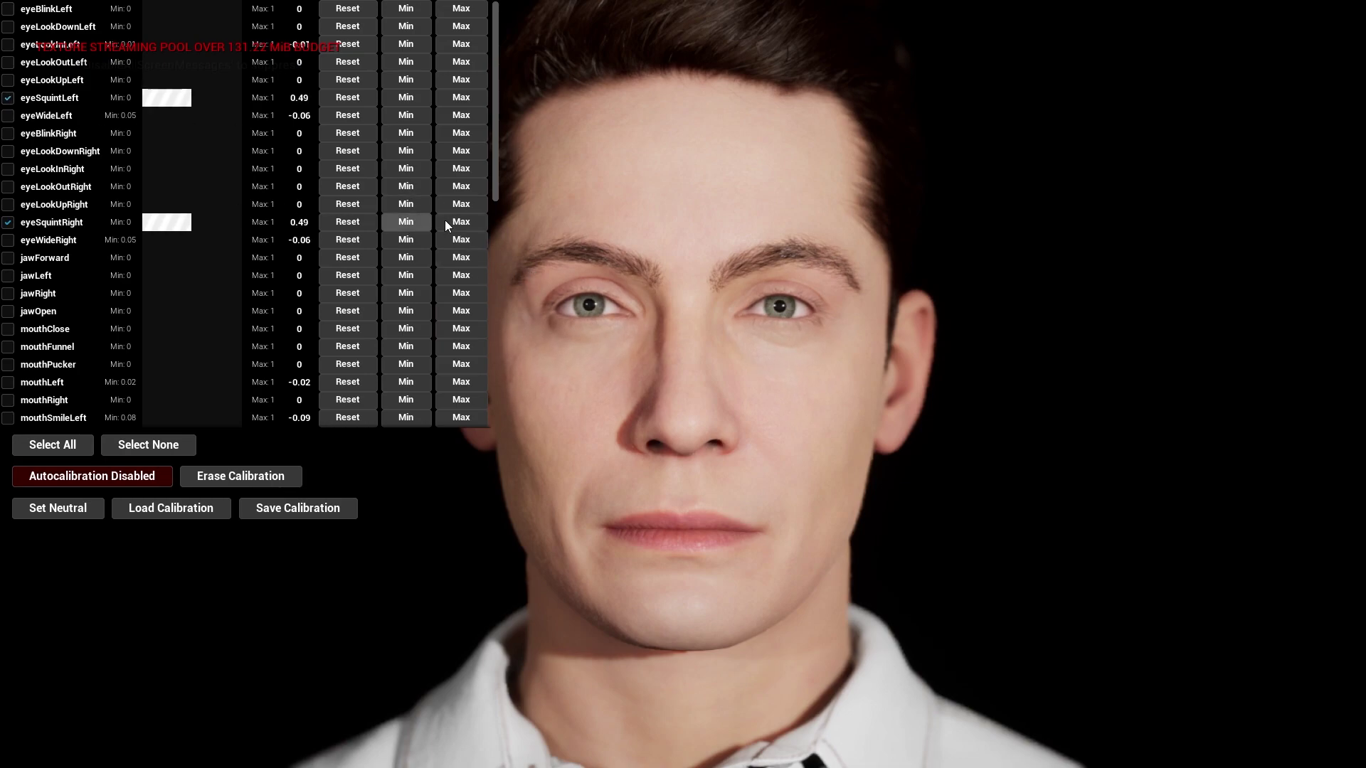
left_click(477, 222)
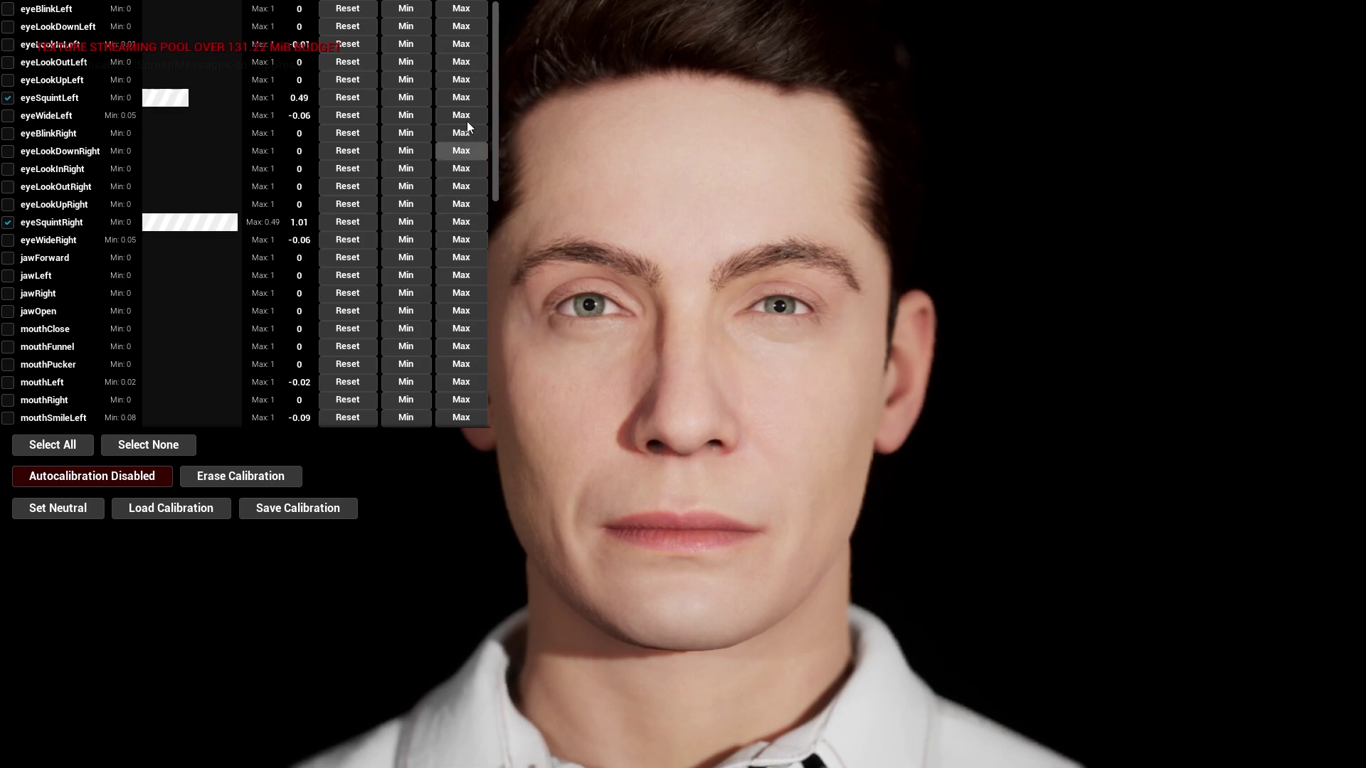
left_click(464, 97)
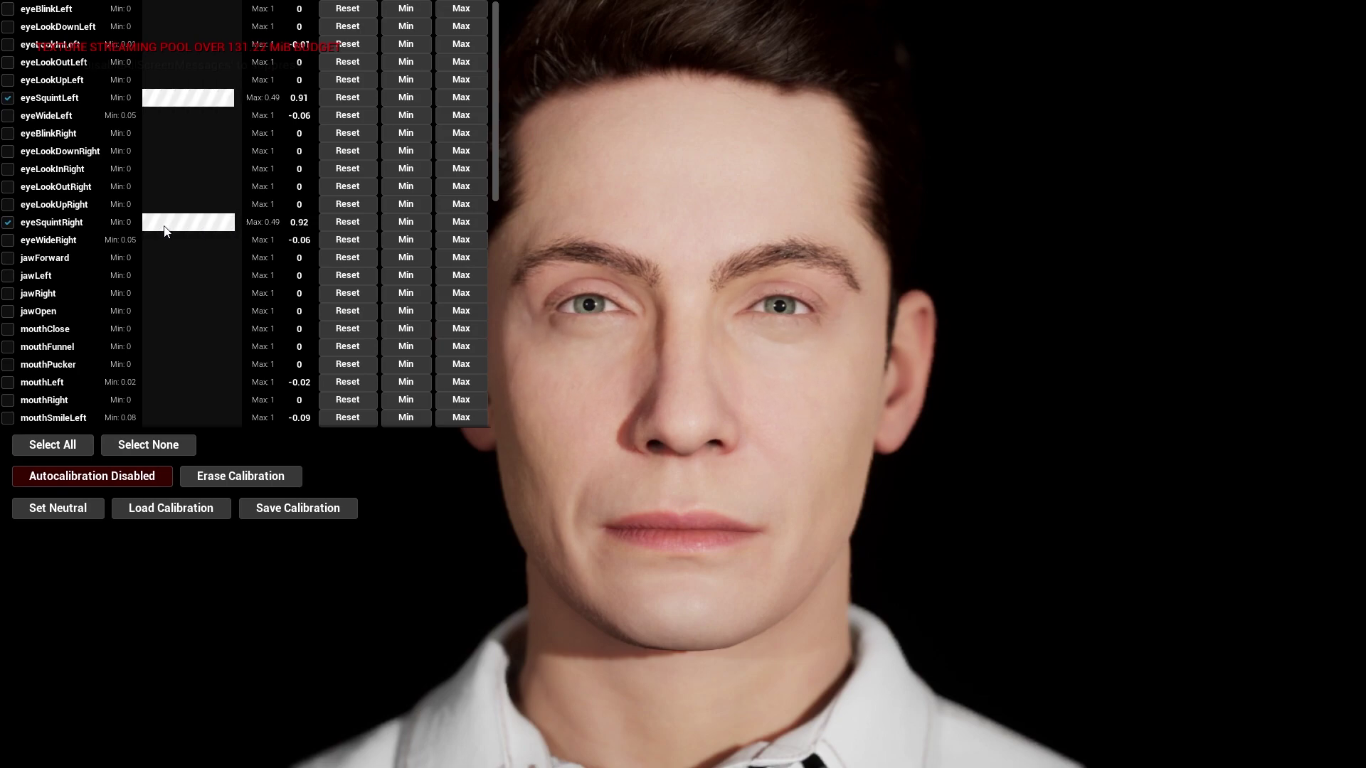
left_click(58, 452)
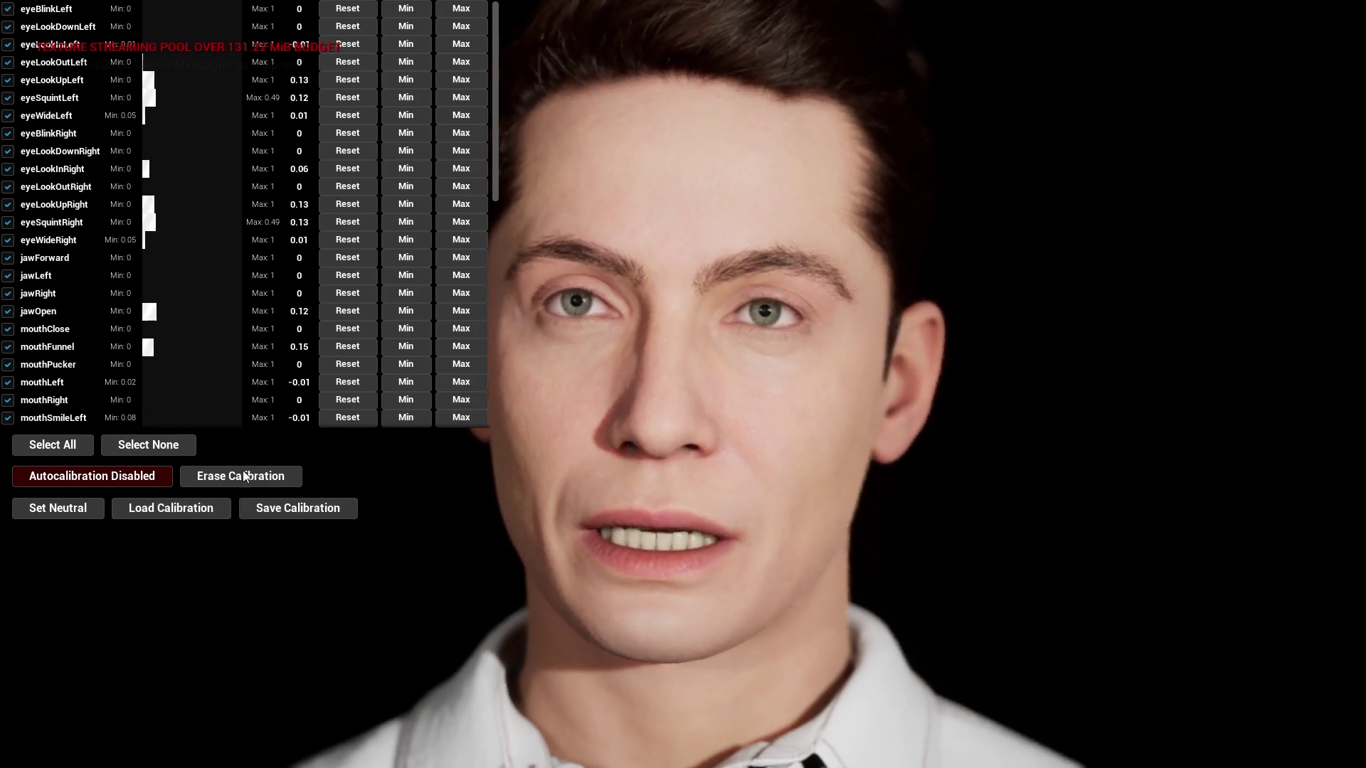
left_click(451, 535)
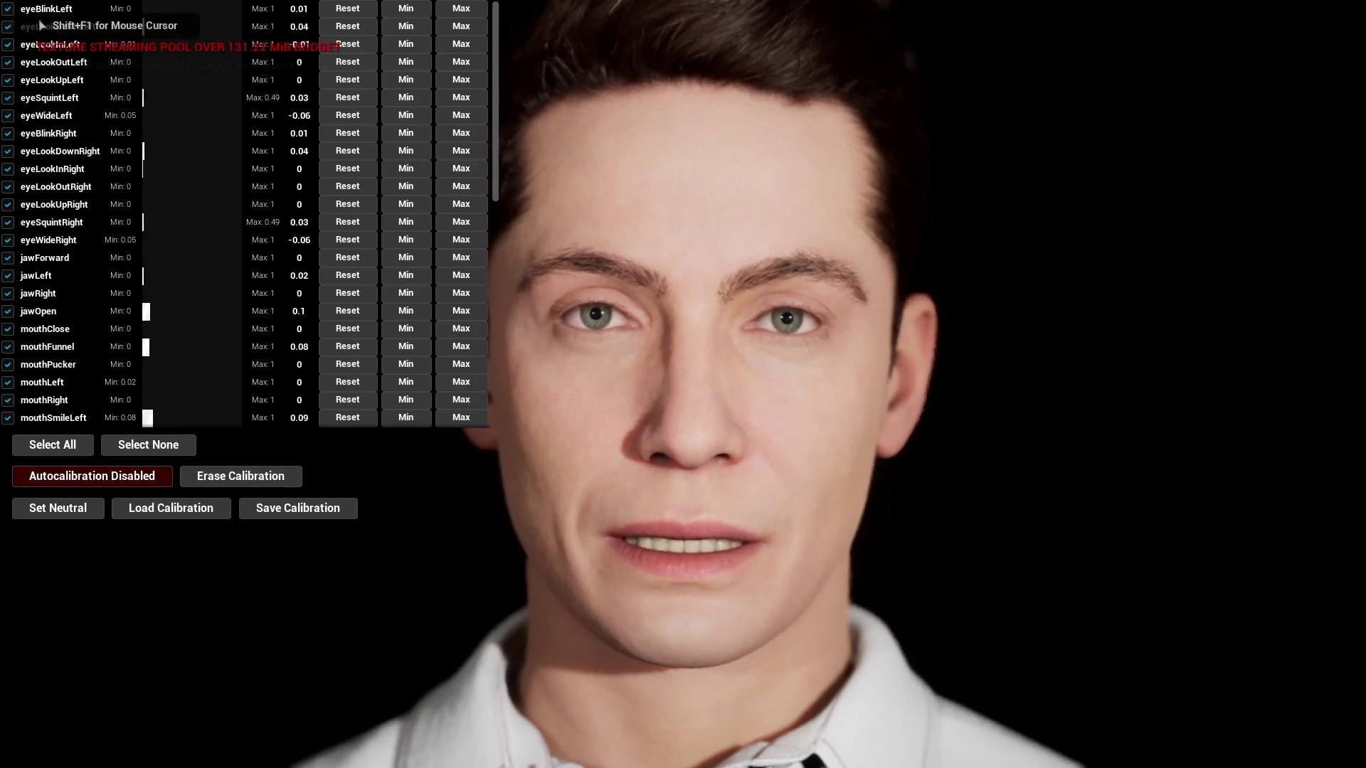